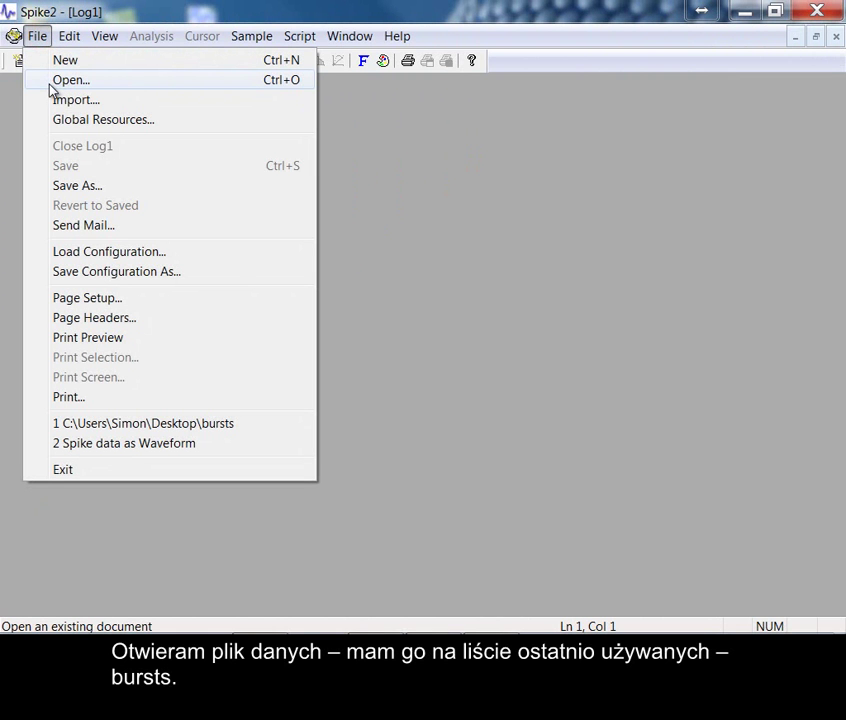
Step: Open the recent 'bursts' recording from the File menu
{"action": "left_click", "coordinate": [47, 428]}
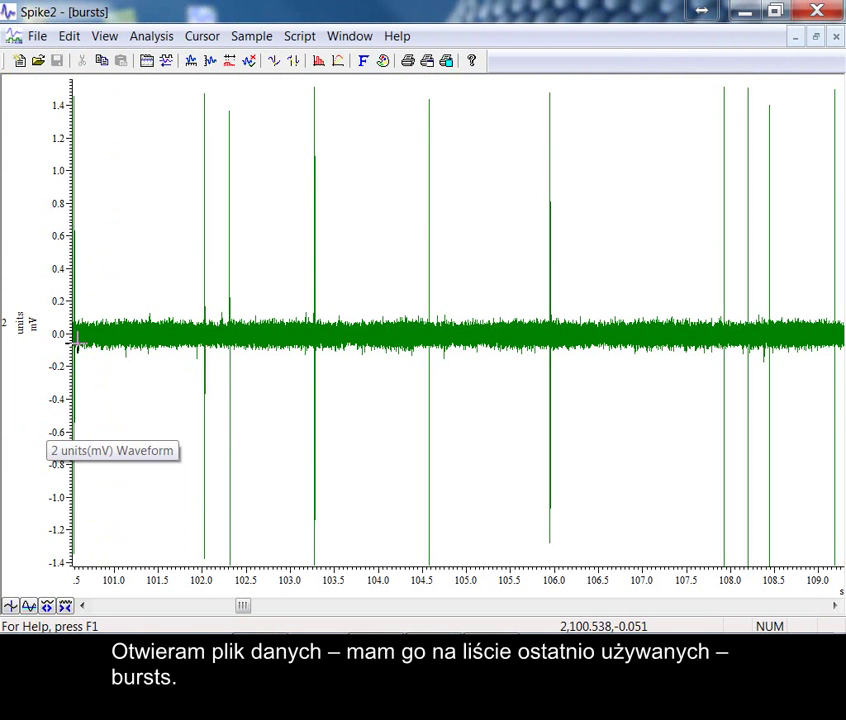
Step: Start a New WaveMark analysis on the bursts waveform channel
{"action": "left_click", "coordinate": [153, 37]}
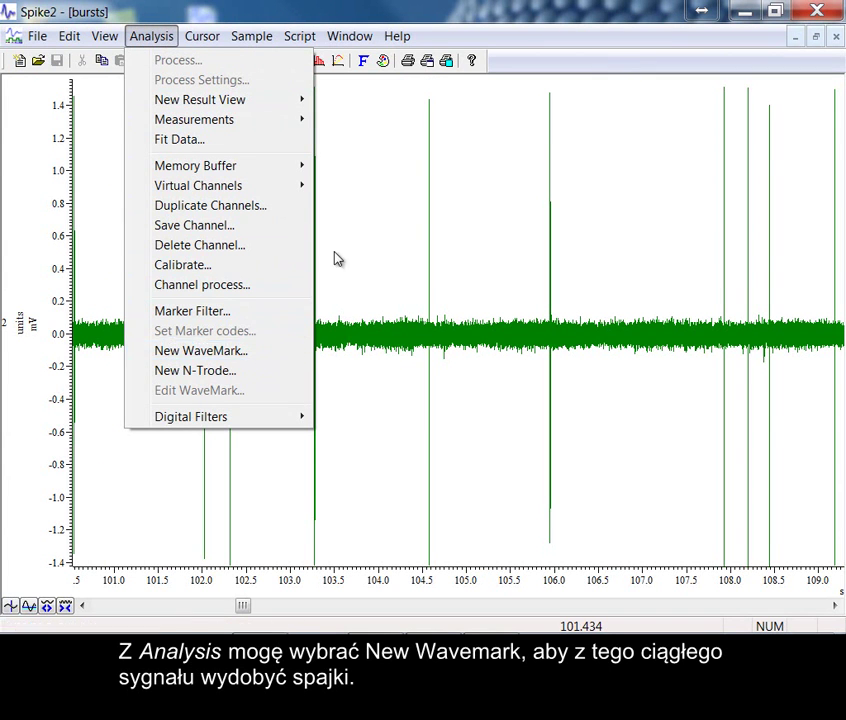
{"action": "left_click", "coordinate": [336, 130]}
{"action": "right_click", "coordinate": [336, 132]}
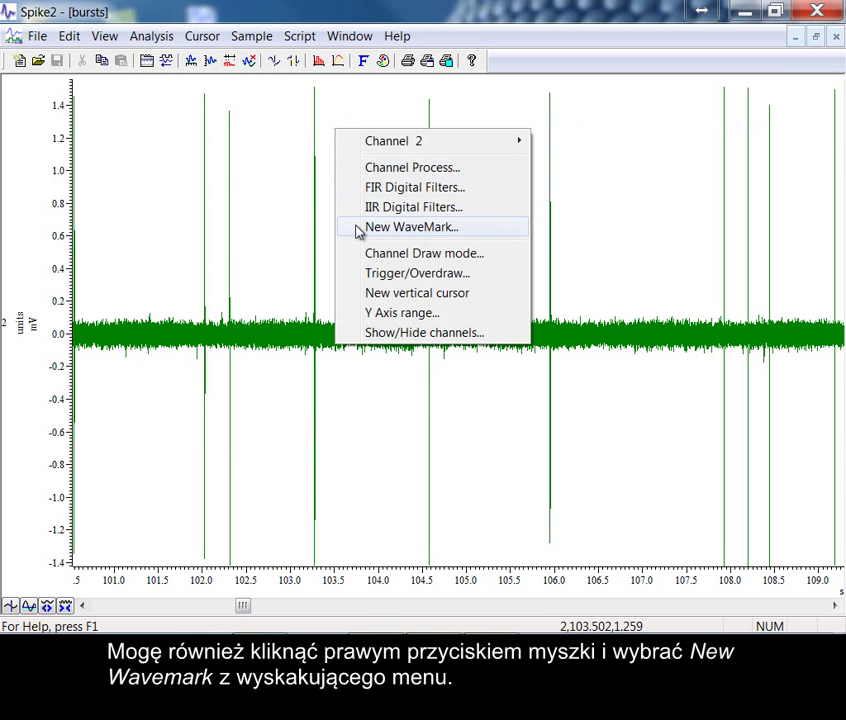
{"action": "left_click", "coordinate": [445, 234]}
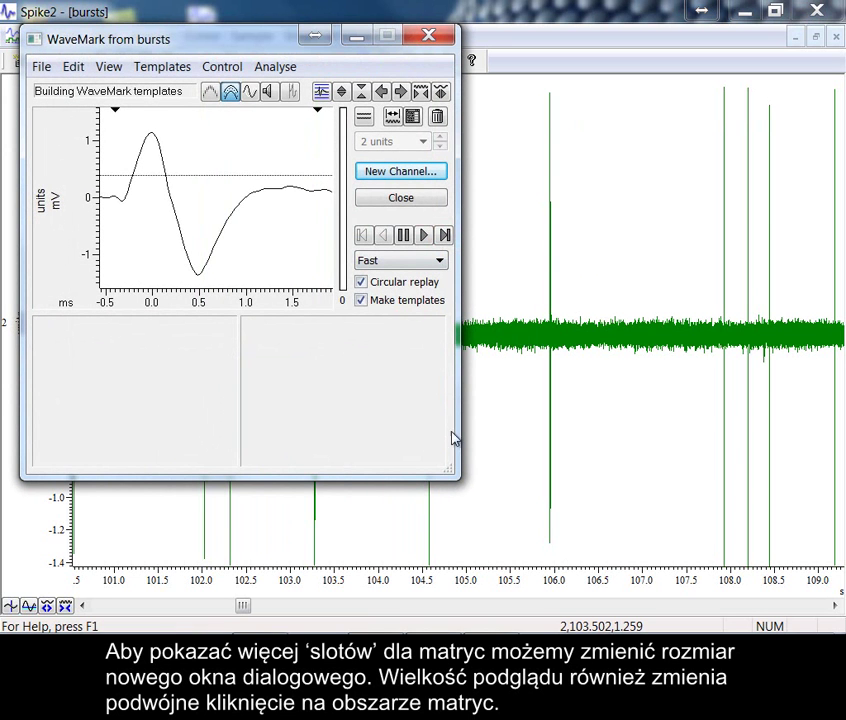
Step: Enlarge the WaveMark window and show its template parameters (8 spikes per template, 30% width)
{"action": "left_click_drag", "start_coordinate": [448, 465], "coordinate": [425, 469]}
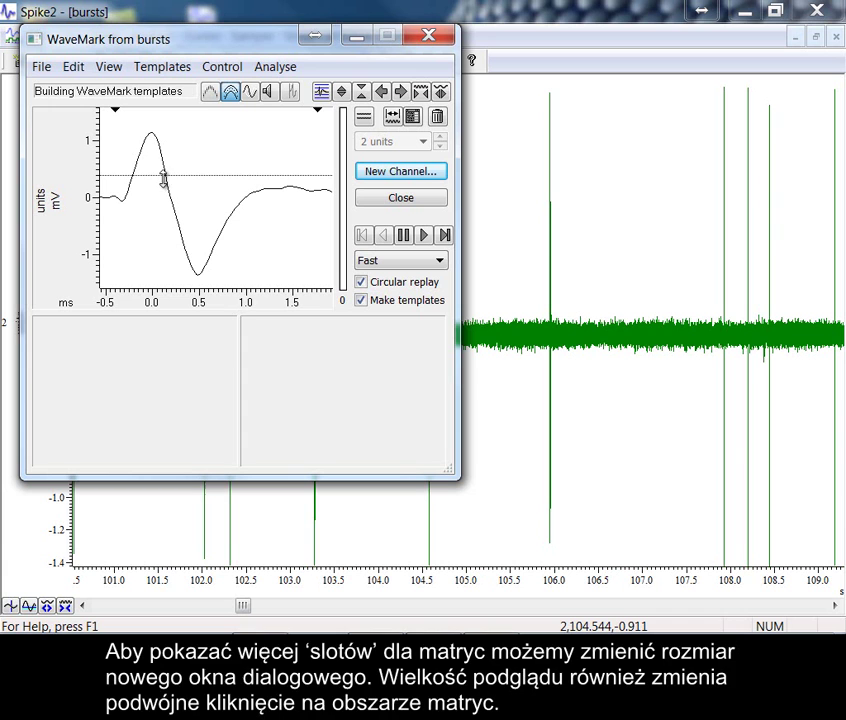
{"action": "right_click", "coordinate": [259, 220]}
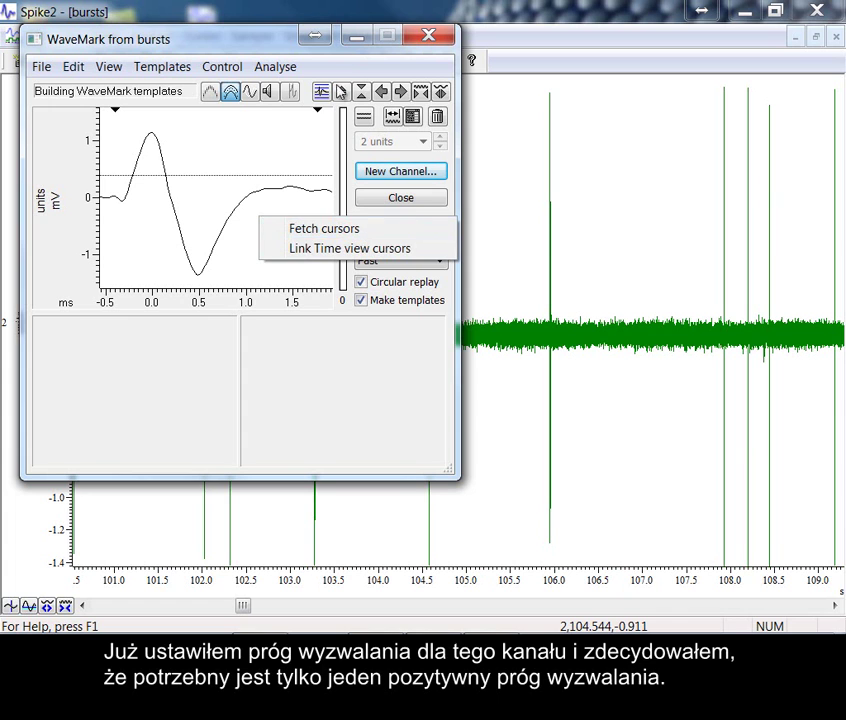
{"action": "left_click", "coordinate": [340, 69]}
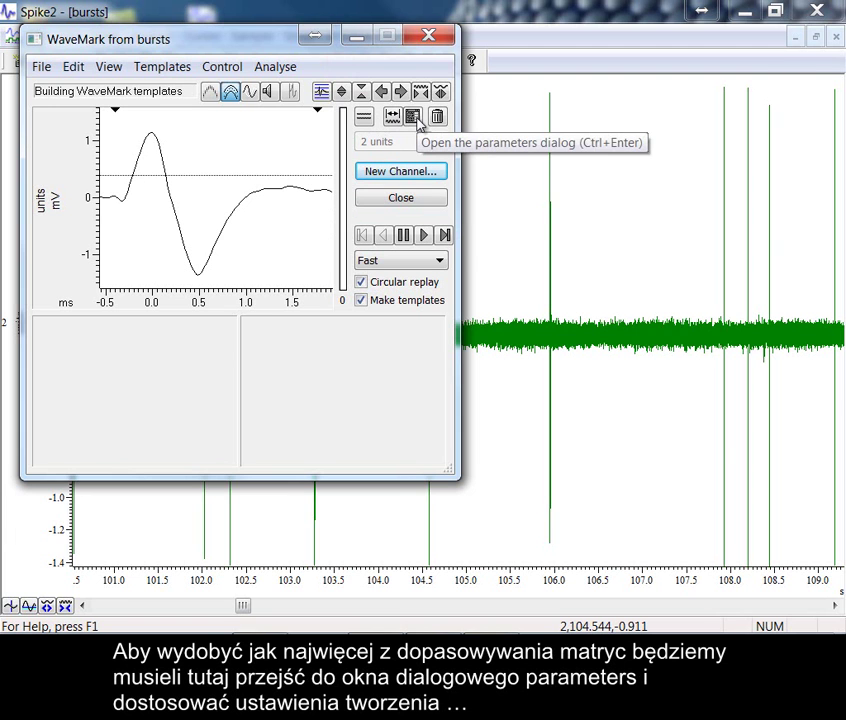
{"action": "left_click", "coordinate": [414, 118]}
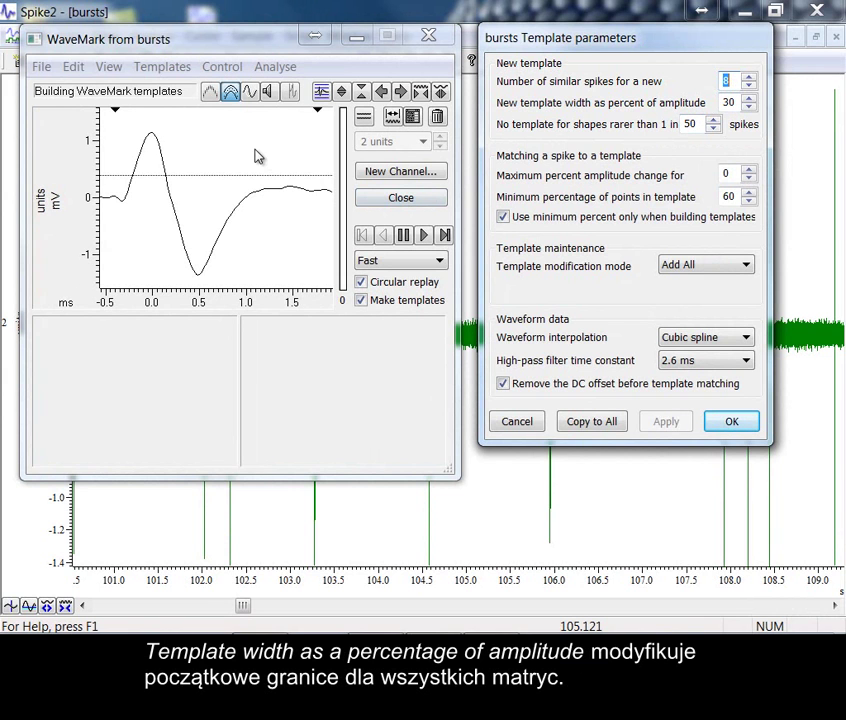
Step: Make and delete a test template, then apply a 10% new-template width
{"action": "left_click_drag", "start_coordinate": [258, 155], "coordinate": [163, 355]}
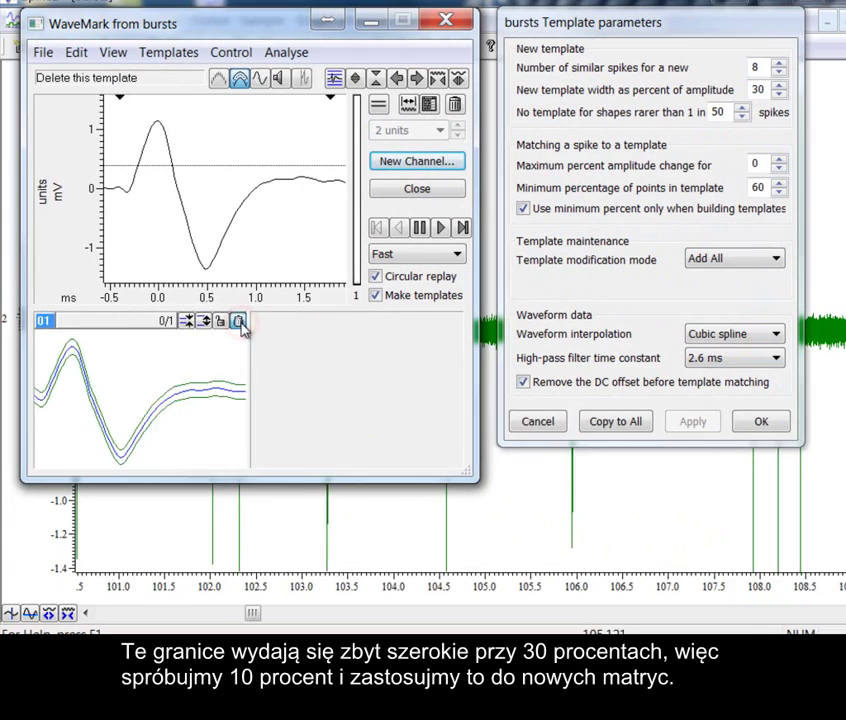
{"action": "left_click", "coordinate": [689, 131]}
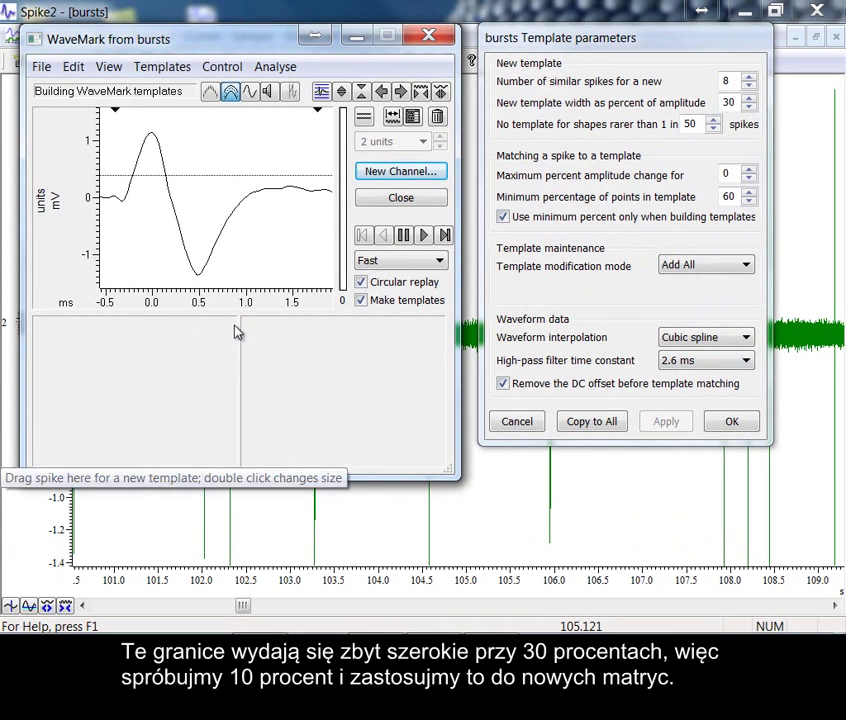
{"action": "double_click", "coordinate": [738, 105]}
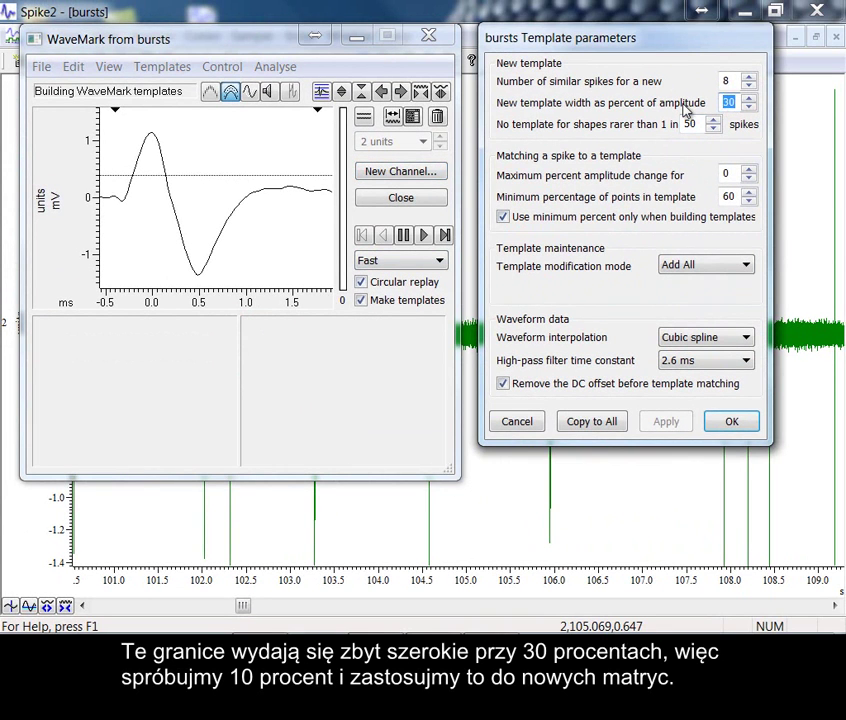
{"action": "type", "text": "1"}
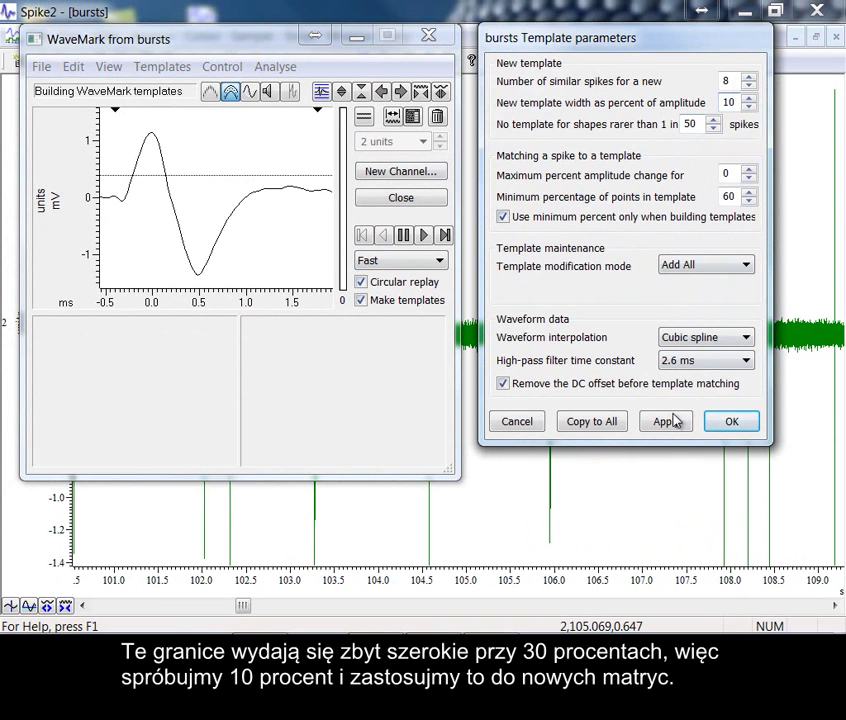
{"action": "left_click", "coordinate": [665, 421]}
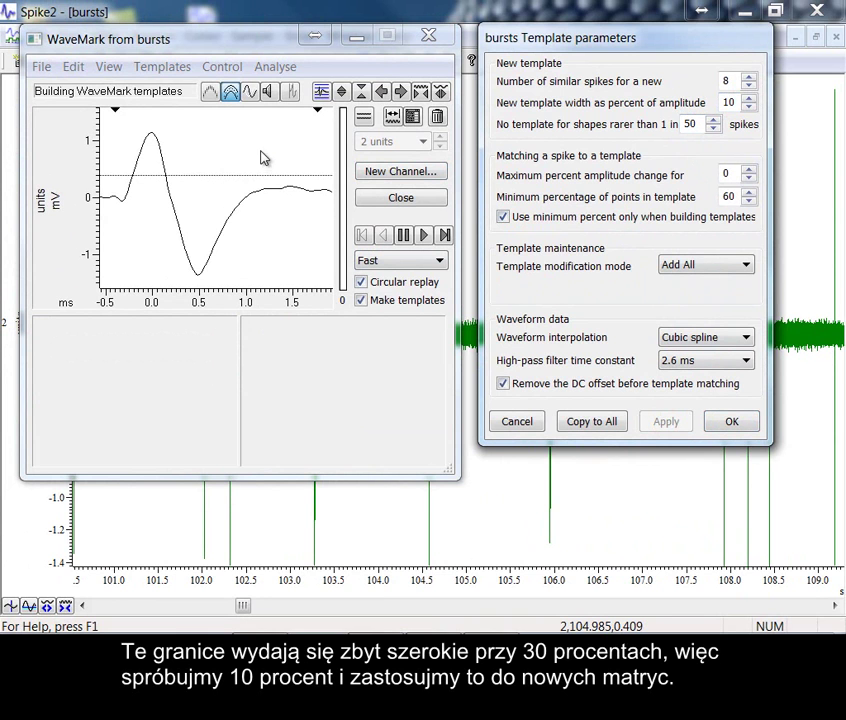
Step: Make and delete another test template, then apply a 20% new-template width
{"action": "left_click_drag", "start_coordinate": [261, 155], "coordinate": [171, 348]}
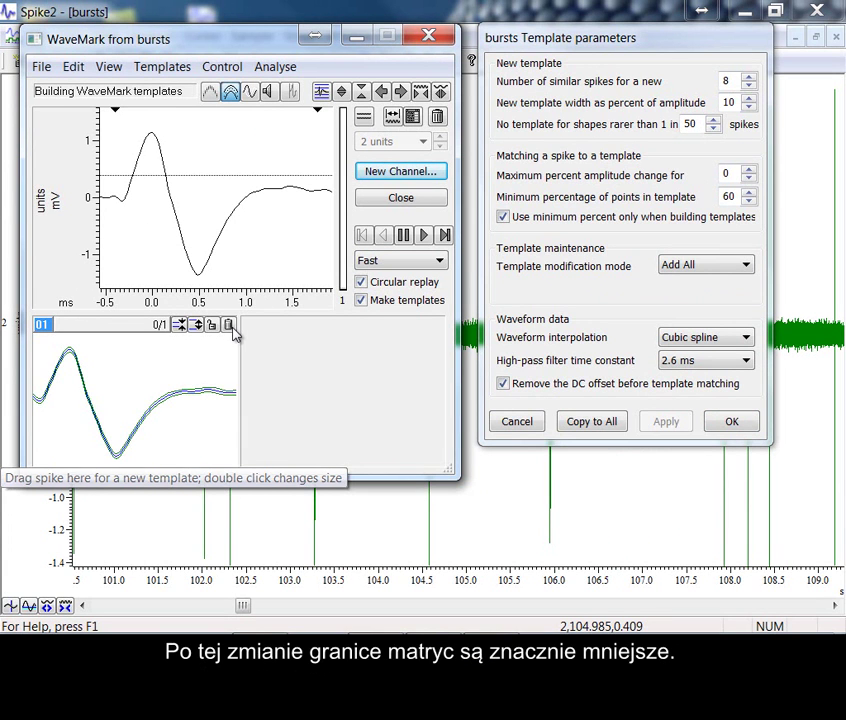
{"action": "left_click", "coordinate": [230, 326]}
{"action": "left_click", "coordinate": [731, 105]}
{"action": "double_click", "coordinate": [731, 105]}
{"action": "type", "text": "2"}
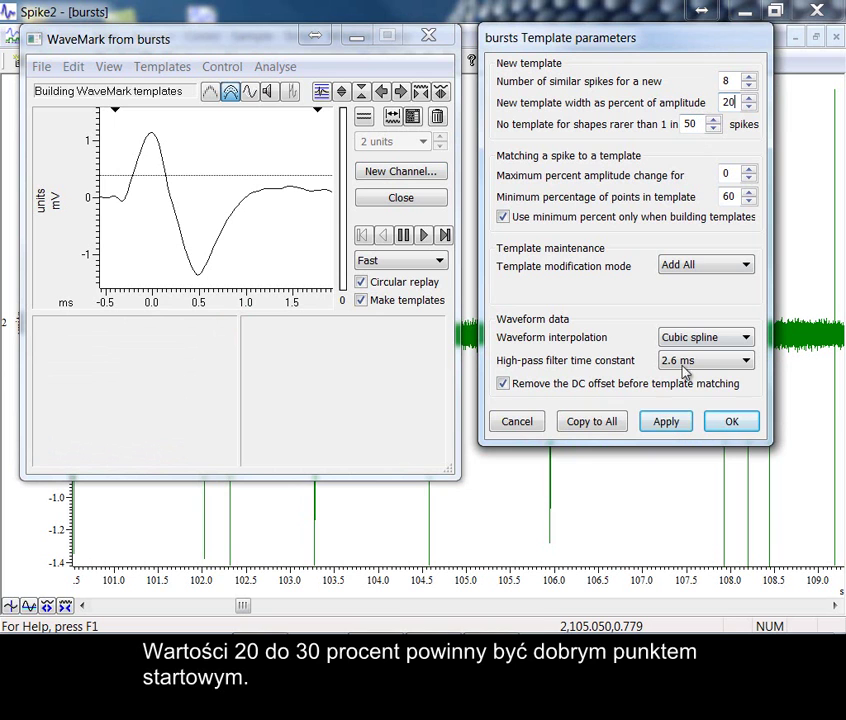
{"action": "left_click", "coordinate": [664, 423]}
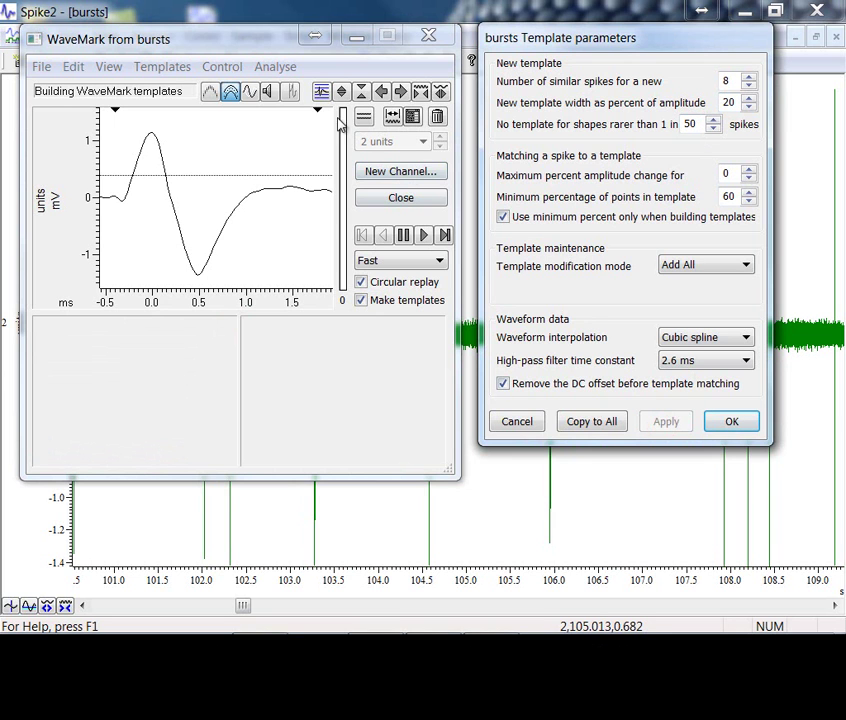
Step: Create template 01 from a spike, toggle its boundary lines off and on, then delete it
{"action": "left_click_drag", "start_coordinate": [283, 133], "coordinate": [191, 336]}
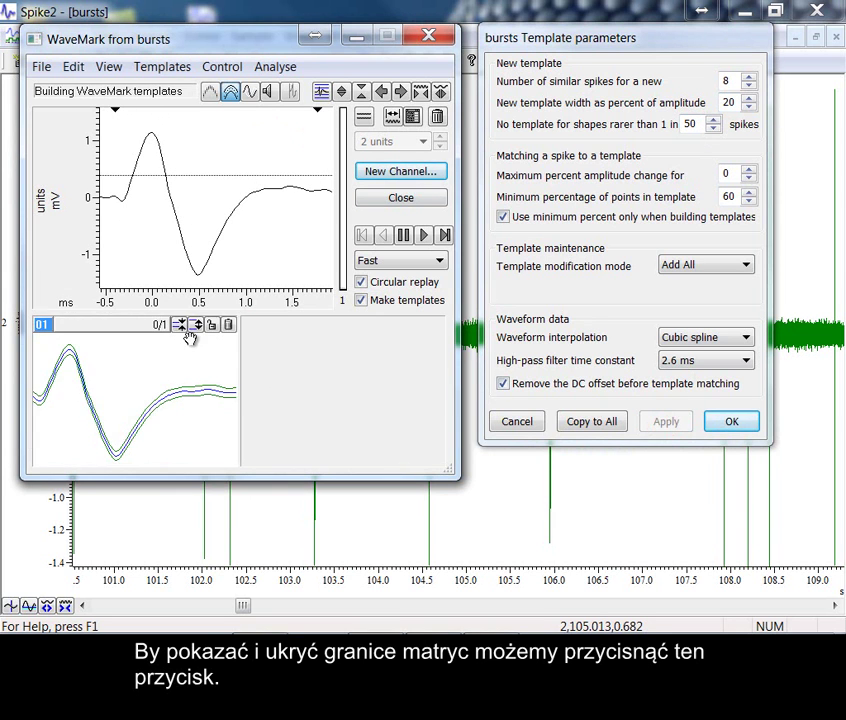
{"action": "left_click", "coordinate": [232, 97]}
{"action": "left_click", "coordinate": [232, 97]}
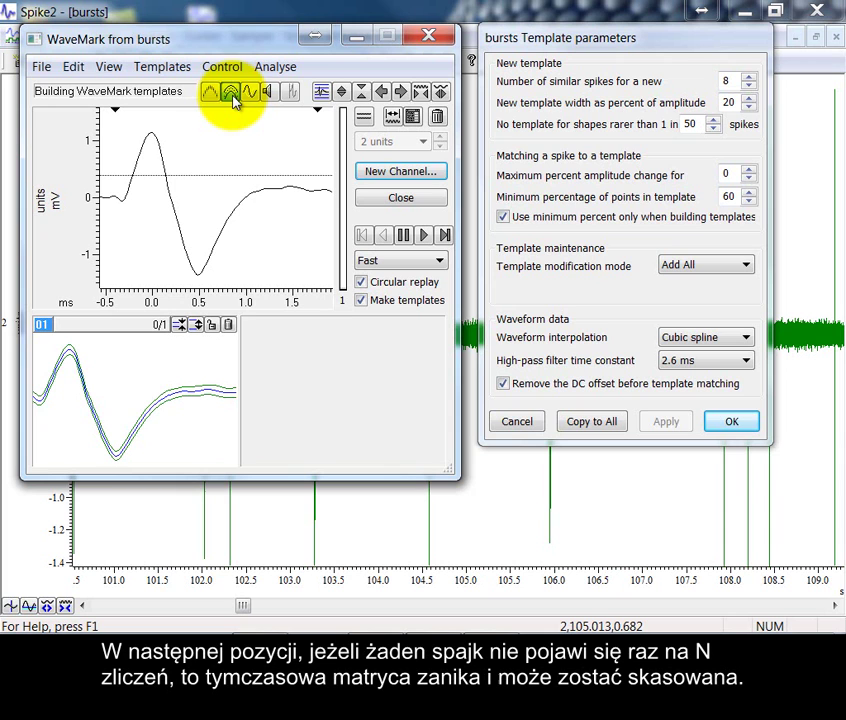
{"action": "left_click", "coordinate": [230, 325]}
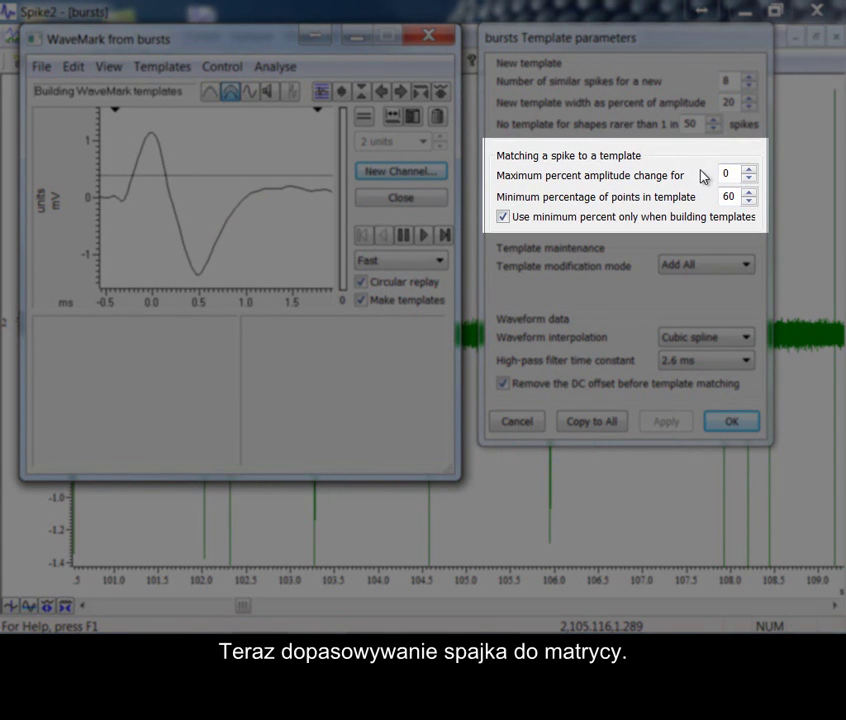
Step: Build template 01 from a spike and add a later spike to it
{"action": "double_click", "coordinate": [740, 175]}
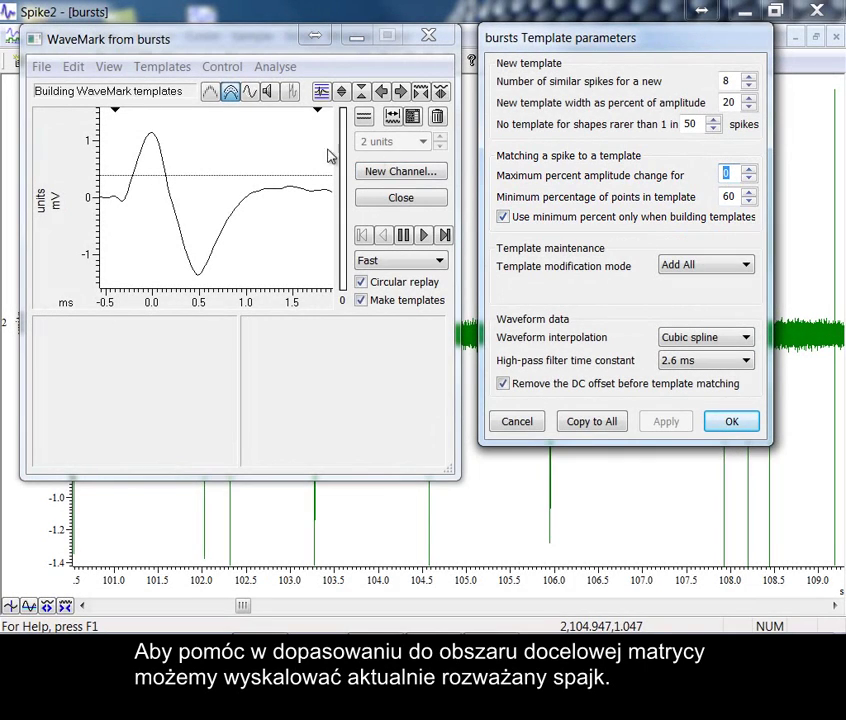
{"action": "left_click", "coordinate": [287, 146]}
{"action": "left_click_drag", "start_coordinate": [265, 184], "coordinate": [245, 352]}
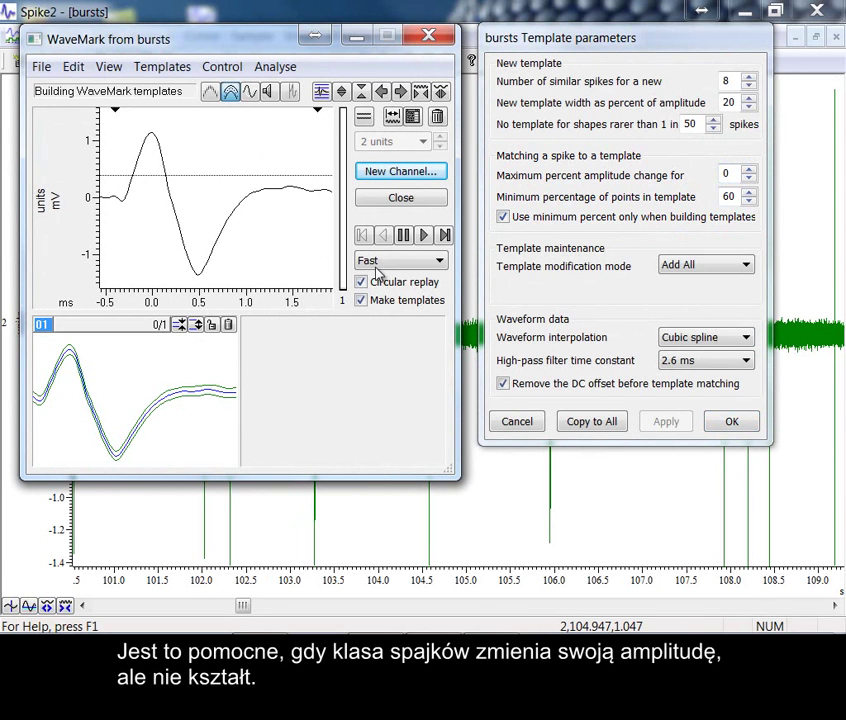
{"action": "left_click", "coordinate": [445, 236]}
{"action": "left_click", "coordinate": [446, 236]}
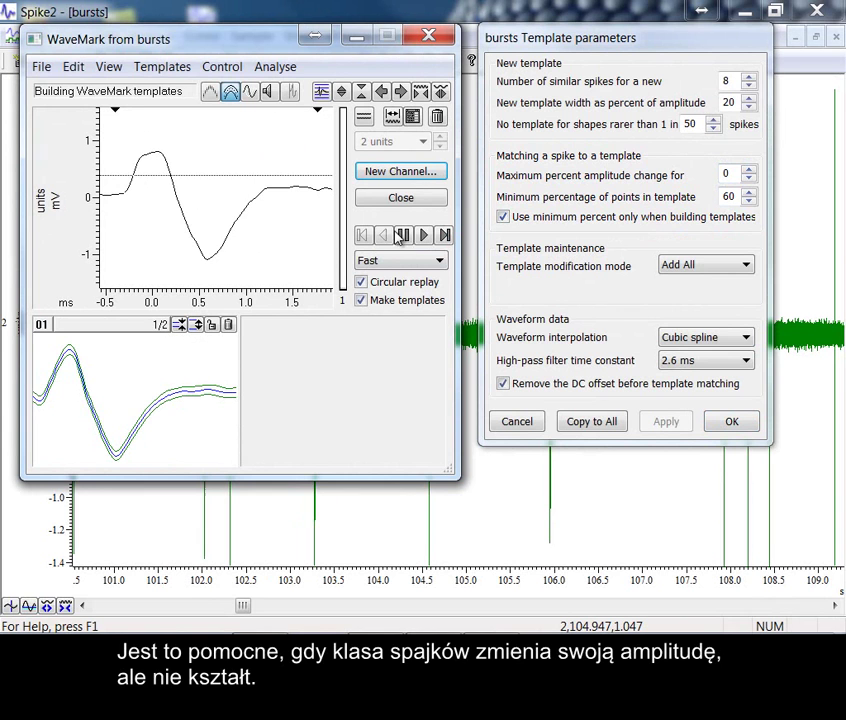
{"action": "left_click", "coordinate": [216, 196]}
{"action": "mouse_move", "coordinate": [216, 196]}
{"action": "left_mouse_down"}
{"action": "mouse_move", "coordinate": [132, 346]}
{"action": "mouse_move", "coordinate": [132, 423]}
{"action": "mouse_move", "coordinate": [140, 387]}
{"action": "mouse_move", "coordinate": [228, 342]}
{"action": "mouse_move", "coordinate": [355, 399]}
{"action": "left_mouse_up"}
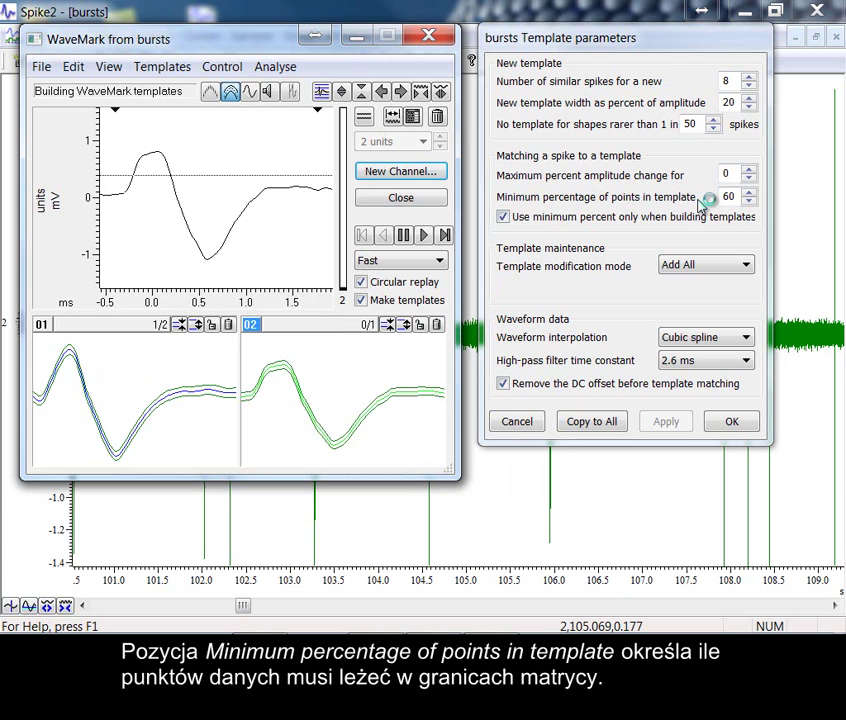
Step: Apply a 20% minimum percentage of points
{"action": "left_click_drag", "start_coordinate": [743, 196], "coordinate": [694, 201]}
{"action": "type", "text": "2"}
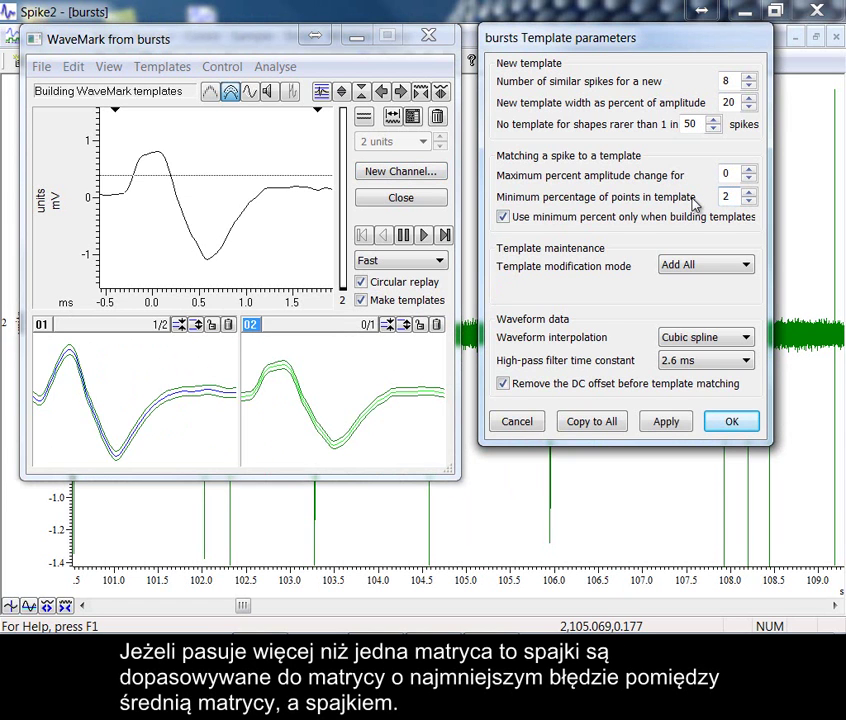
{"action": "left_click", "coordinate": [666, 422]}
Step: Clear templates and auto-build 01 (378) and 02 (137), then set minimum points to 60
{"action": "left_click", "coordinate": [436, 116]}
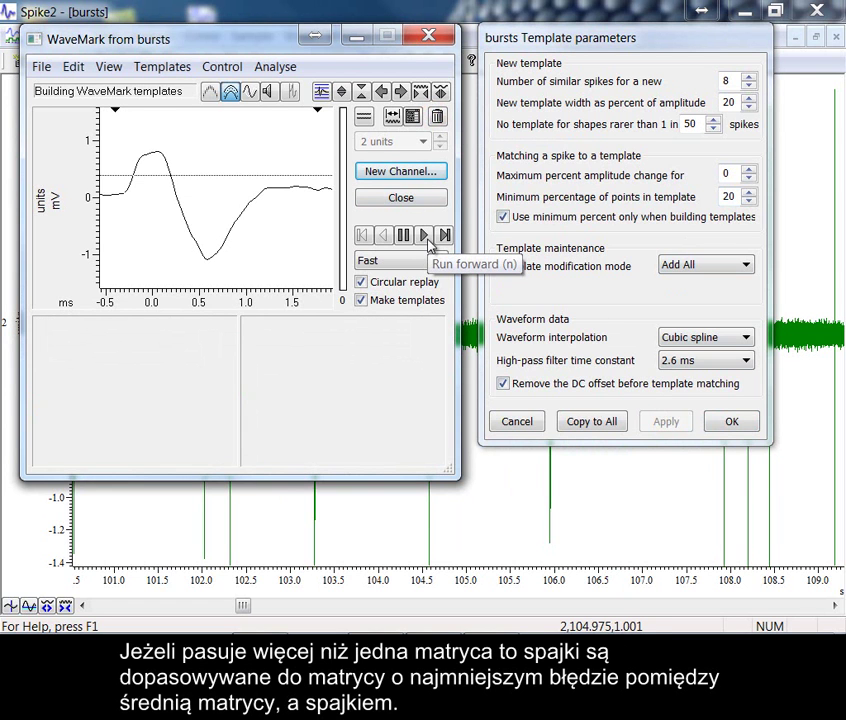
{"action": "left_click", "coordinate": [388, 306]}
{"action": "left_click", "coordinate": [388, 306]}
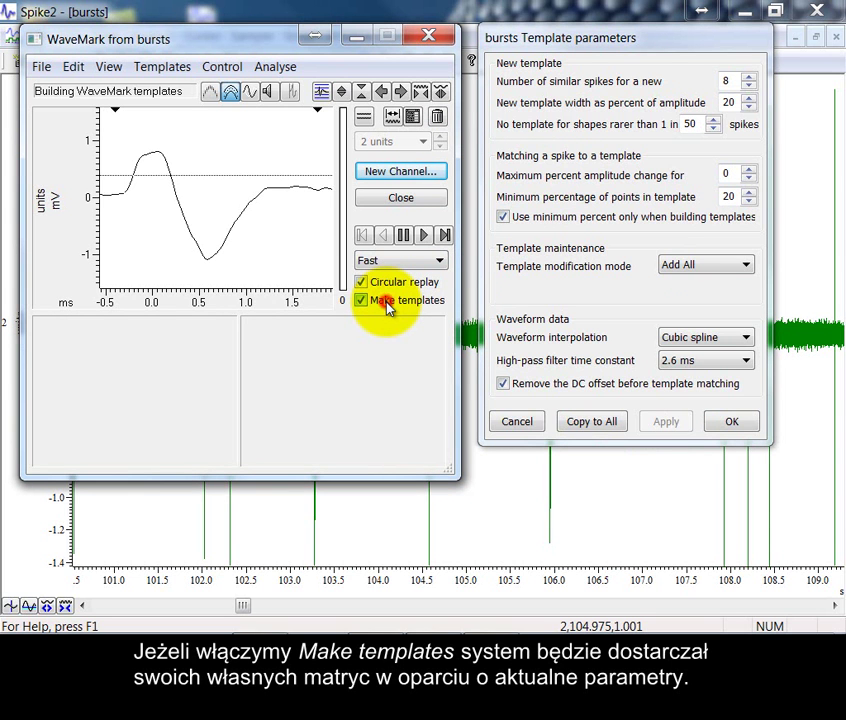
{"action": "left_click", "coordinate": [423, 236]}
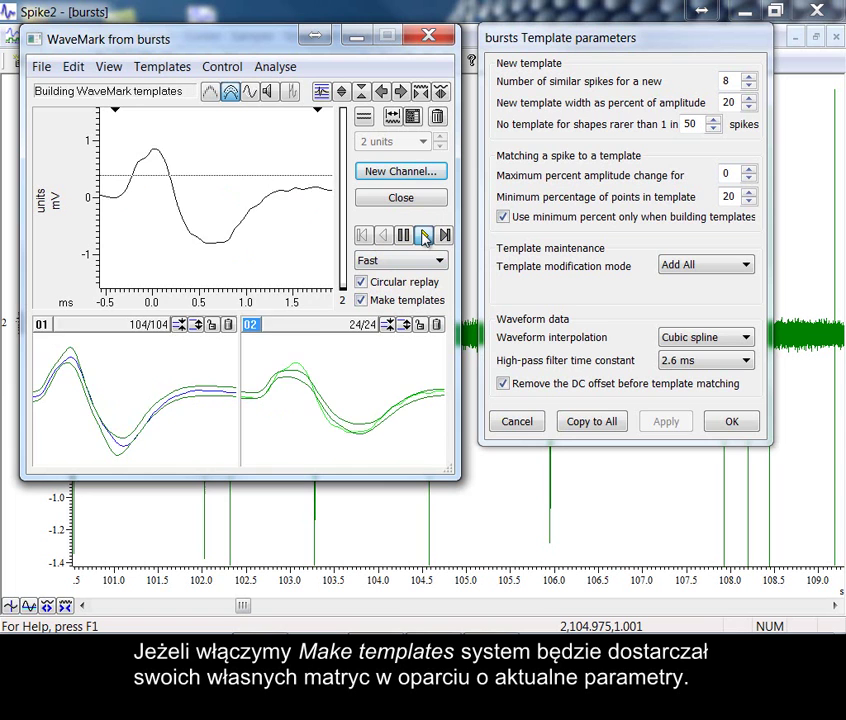
{"action": "left_click", "coordinate": [360, 283]}
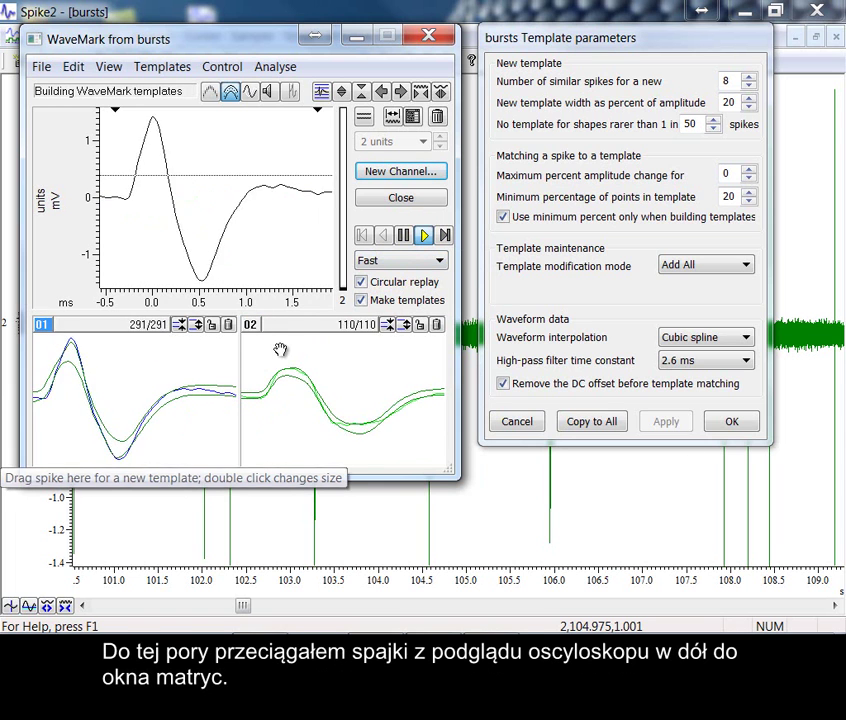
{"action": "left_click", "coordinate": [404, 235]}
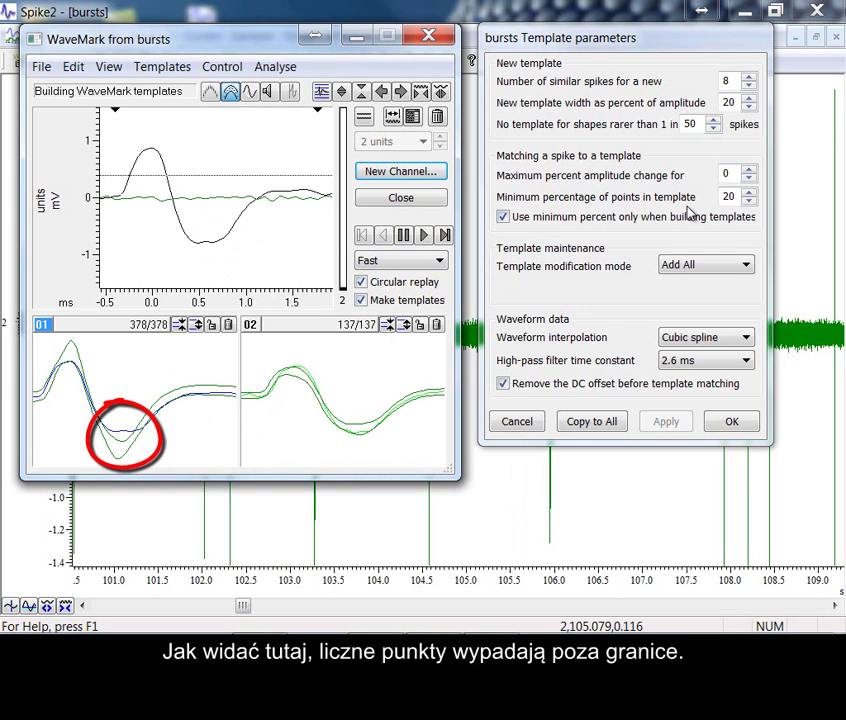
{"action": "double_click", "coordinate": [734, 197]}
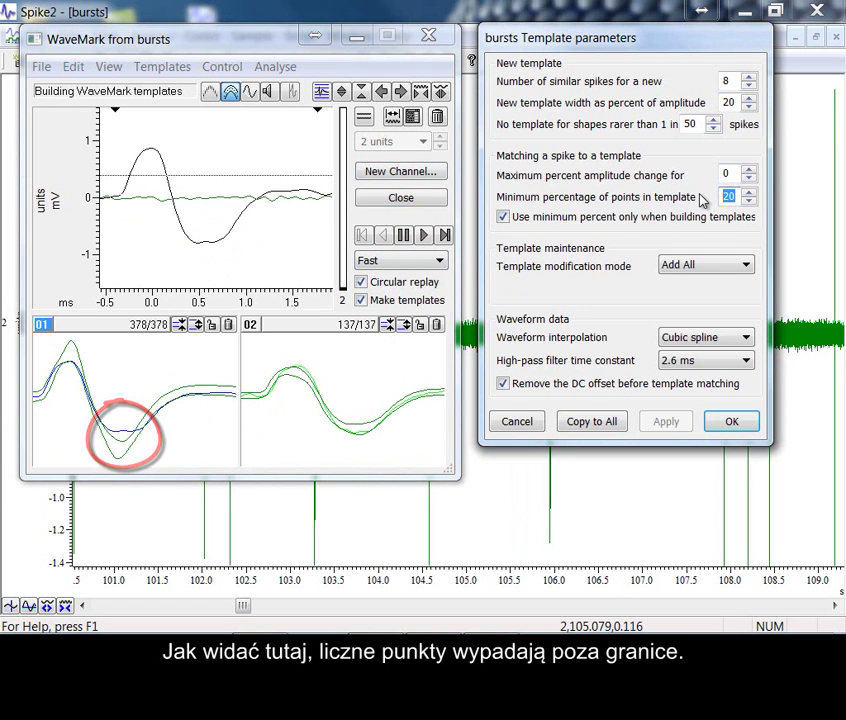
{"action": "type", "text": "6"}
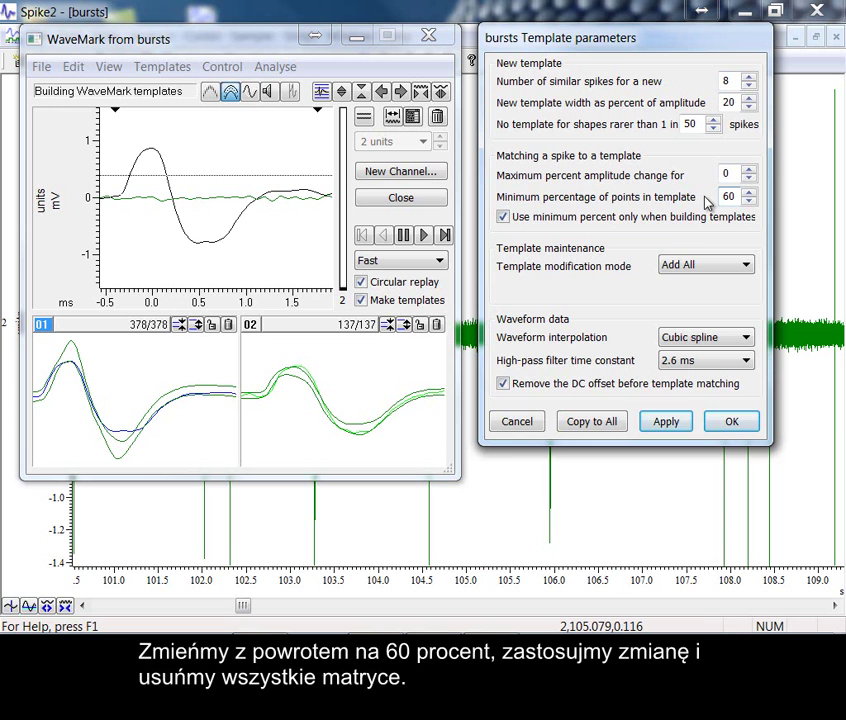
Step: Apply, clear templates and replay to rebuild 01 (320 spikes) and 02 (119), then pause
{"action": "left_click", "coordinate": [662, 422]}
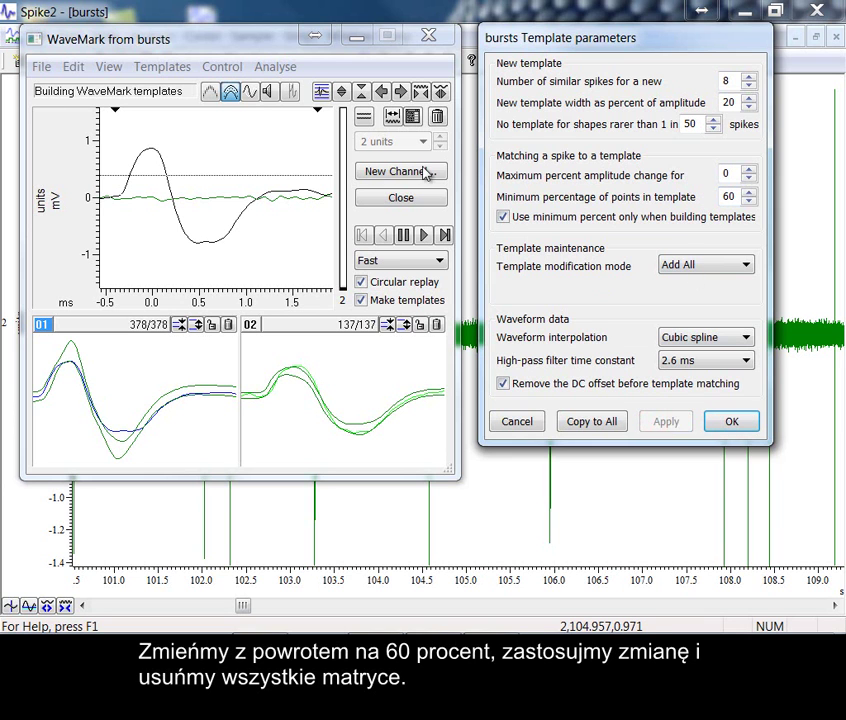
{"action": "left_click", "coordinate": [437, 117]}
{"action": "left_click", "coordinate": [426, 235]}
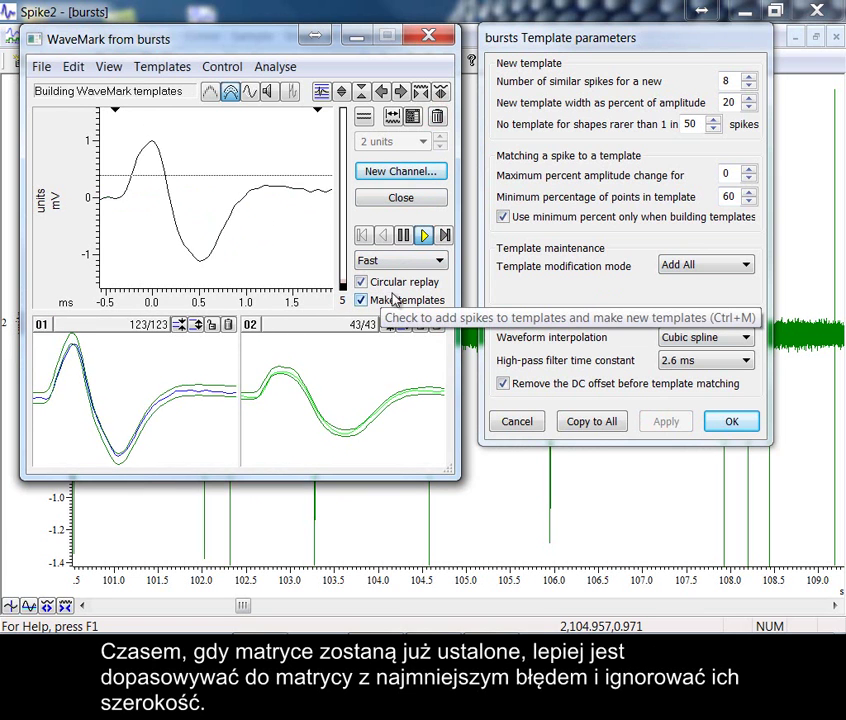
{"action": "left_click", "coordinate": [504, 217]}
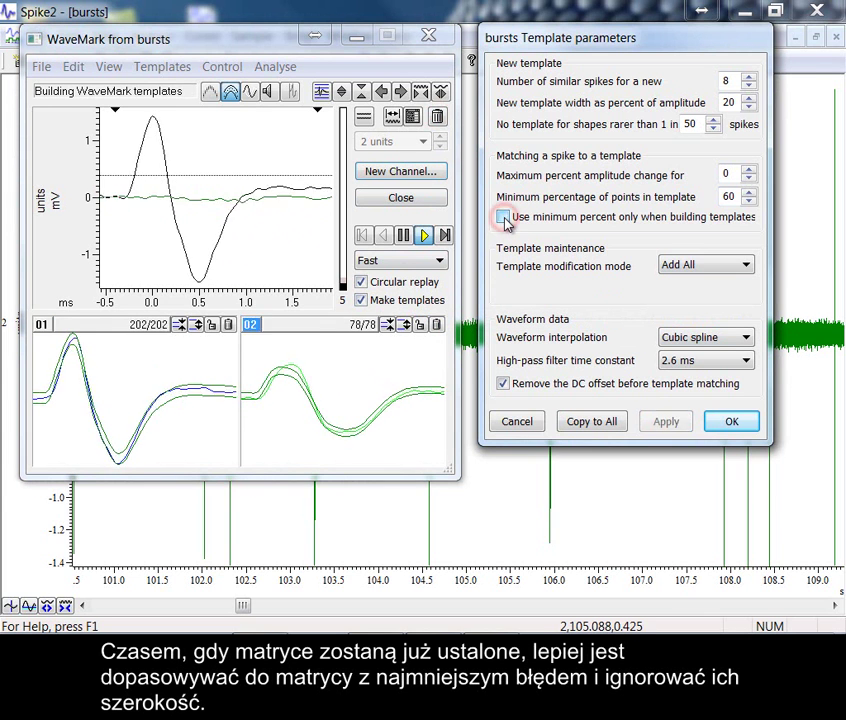
{"action": "left_click", "coordinate": [505, 218]}
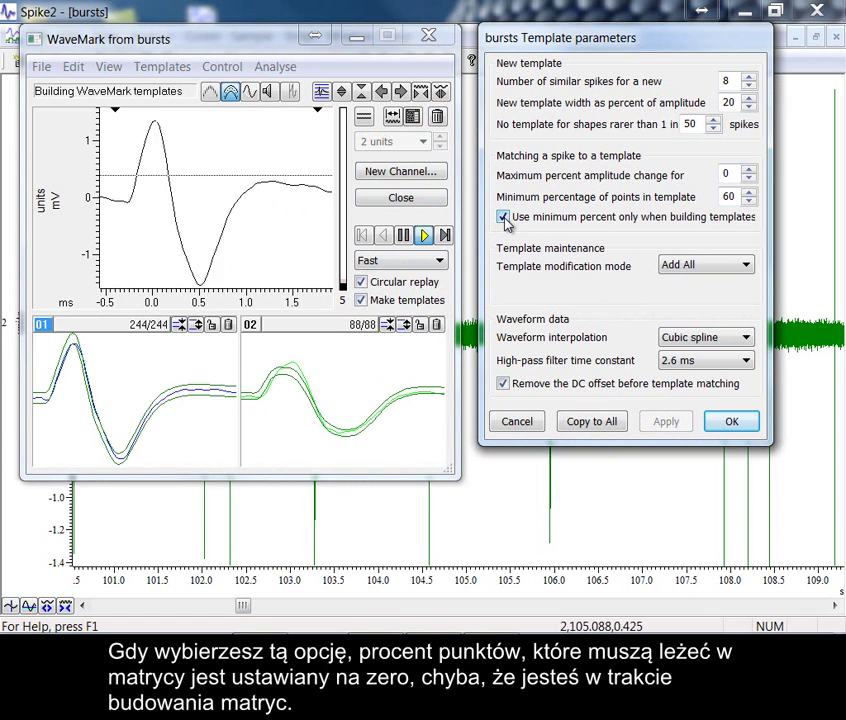
{"action": "left_click", "coordinate": [404, 236]}
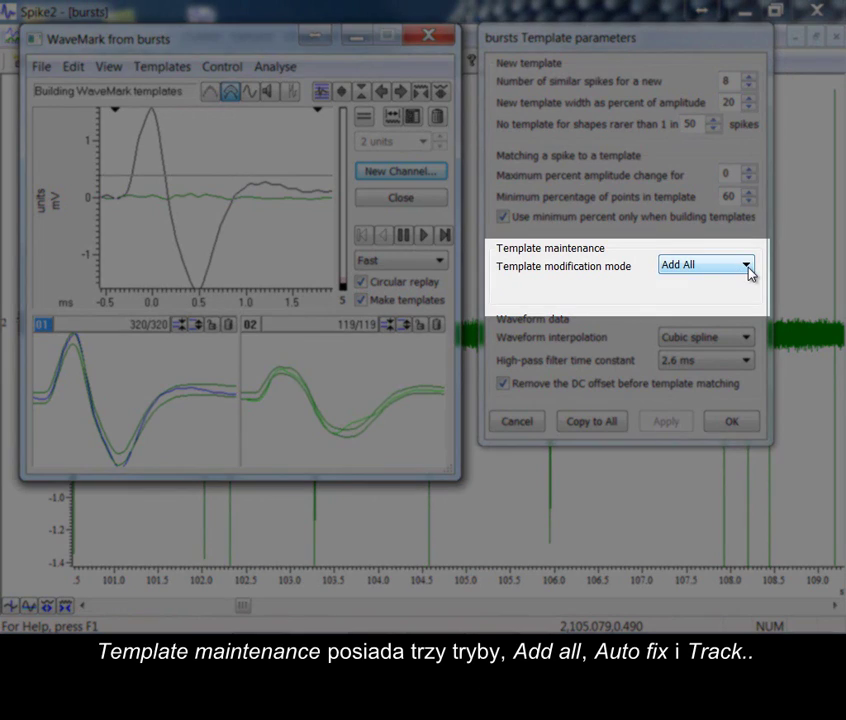
Step: Try Auto Fix (locking template 02) and Track modes, then return to Add All
{"action": "left_click", "coordinate": [747, 267]}
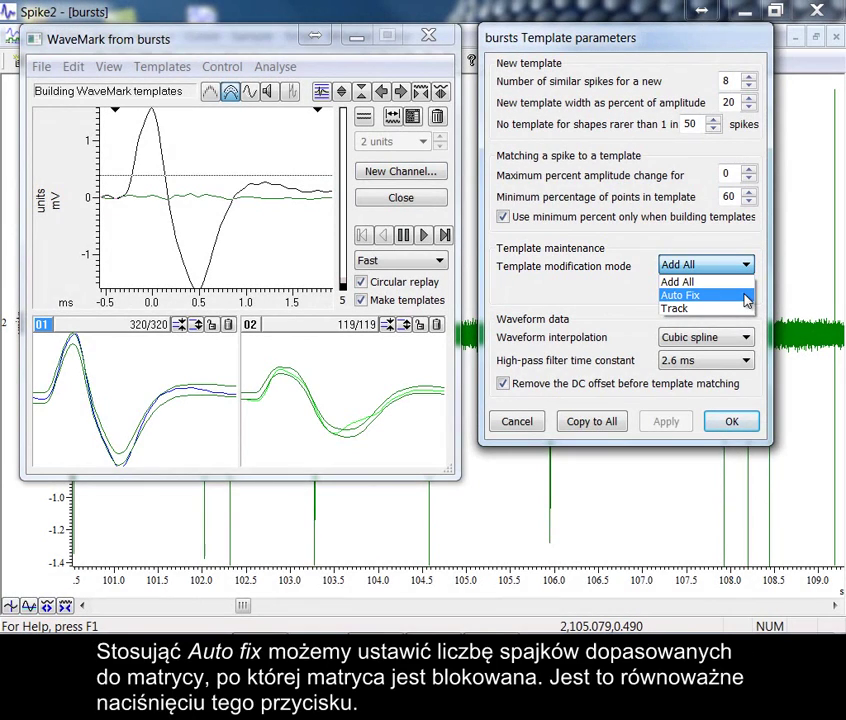
{"action": "left_click", "coordinate": [748, 295]}
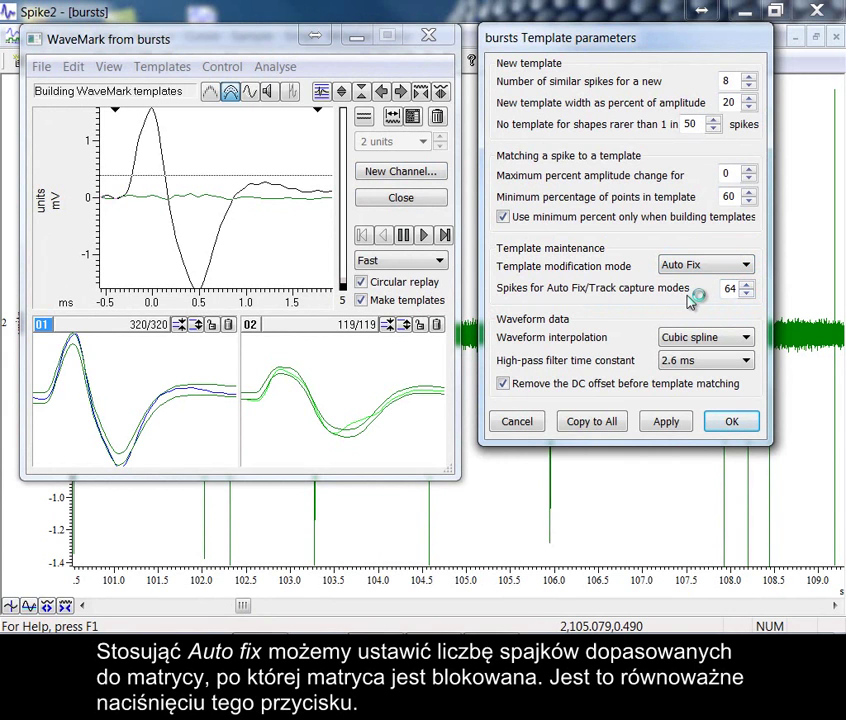
{"action": "left_click", "coordinate": [421, 328]}
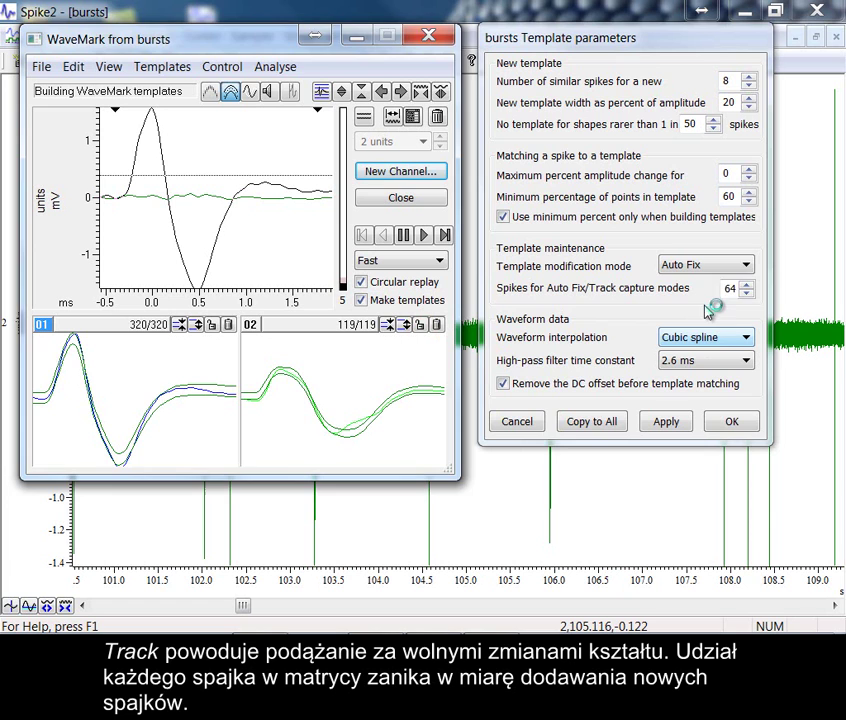
{"action": "left_click", "coordinate": [720, 266]}
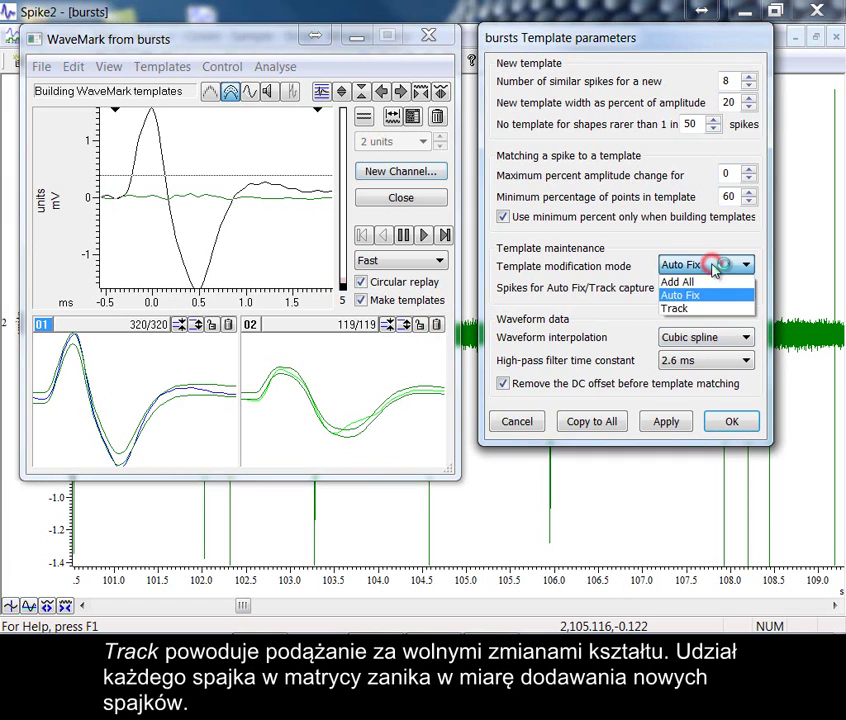
{"action": "left_click", "coordinate": [703, 309]}
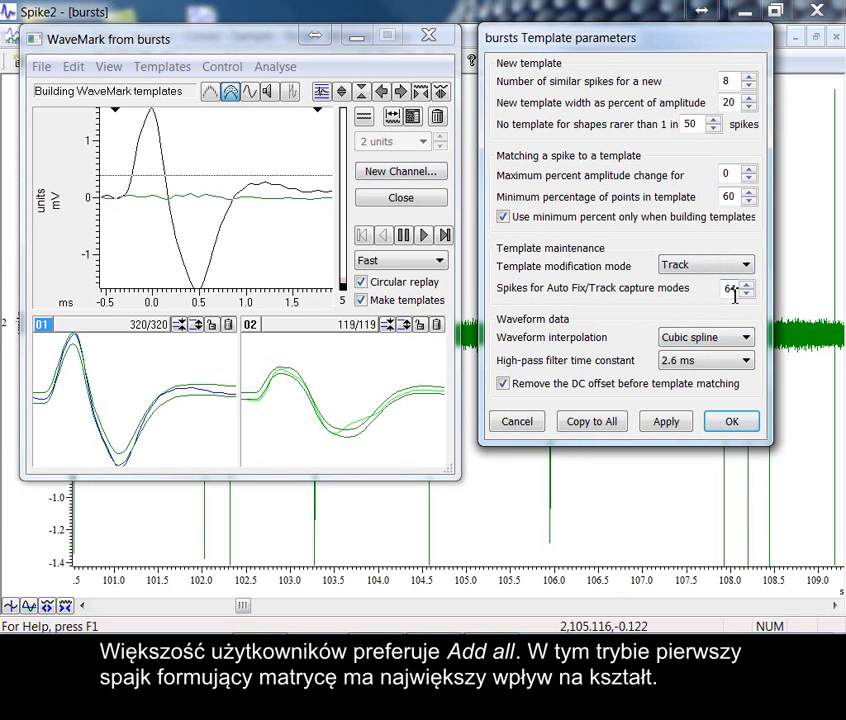
{"action": "left_click", "coordinate": [696, 266]}
{"action": "left_click", "coordinate": [690, 283]}
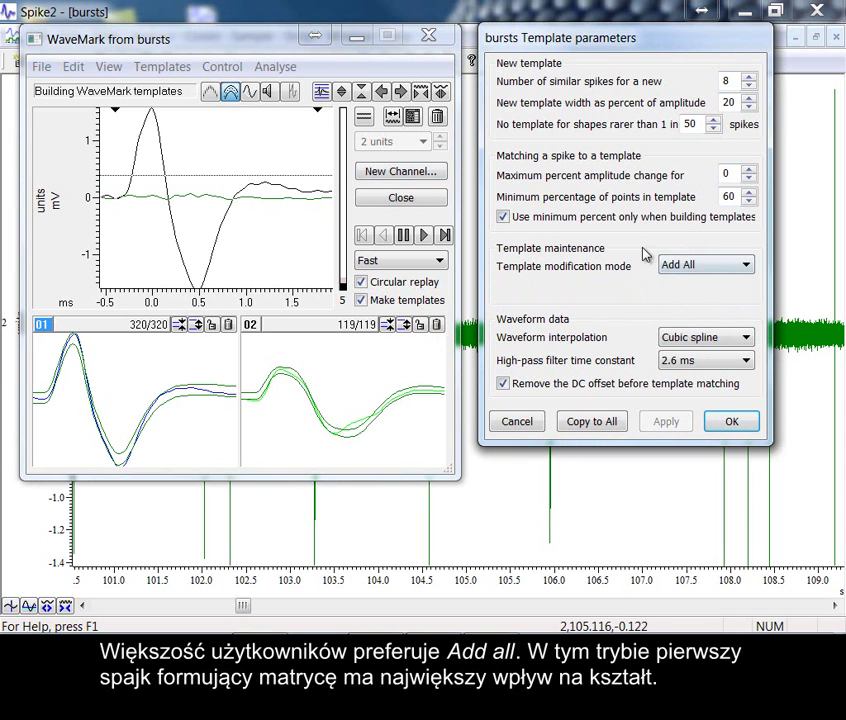
Step: Clear the templates, replay to rebuild them, and enlarge template 01
{"action": "left_click", "coordinate": [437, 117]}
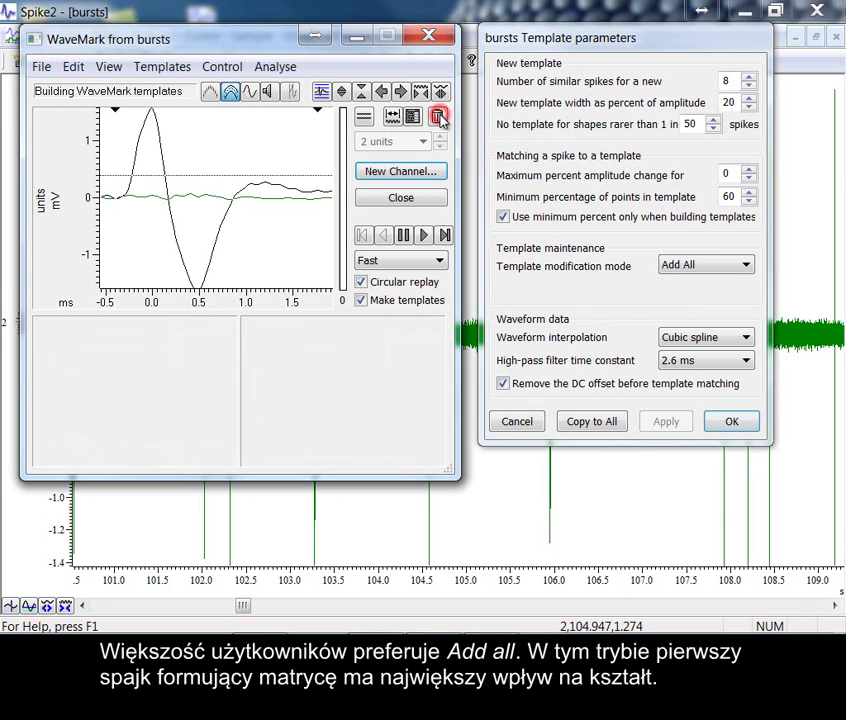
{"action": "left_click", "coordinate": [424, 235]}
{"action": "left_click", "coordinate": [404, 235]}
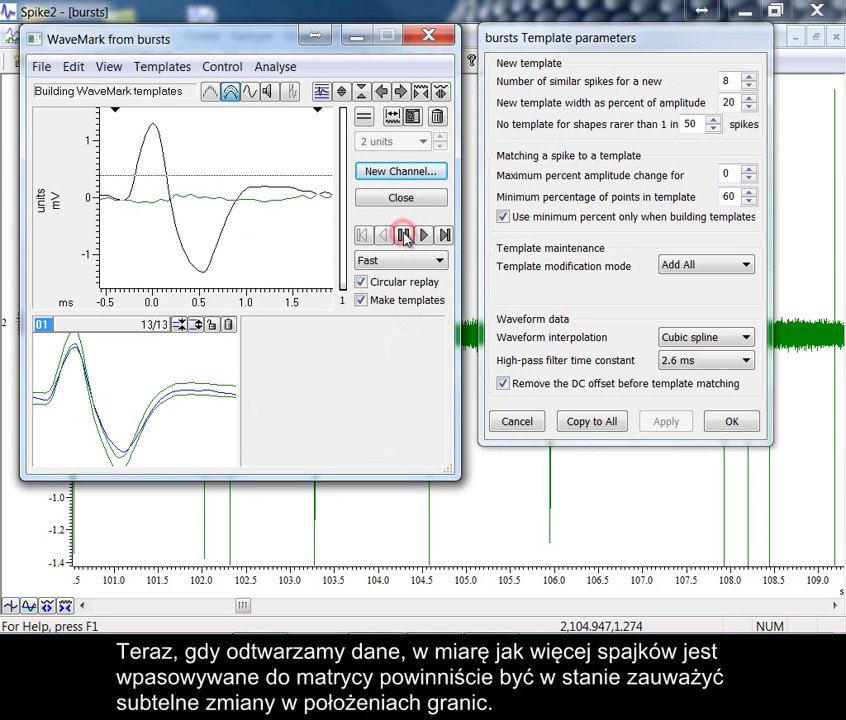
{"action": "double_click", "coordinate": [213, 357]}
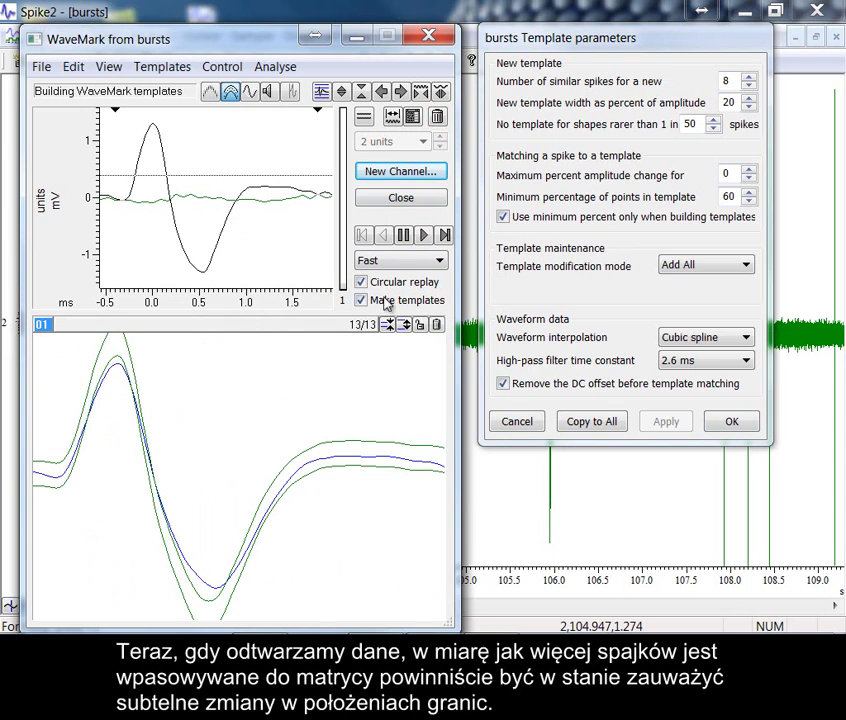
Step: Step through twelve spikes, replay continuously, then delete template 01 and clear all templates
{"action": "left_click", "coordinate": [445, 235]}
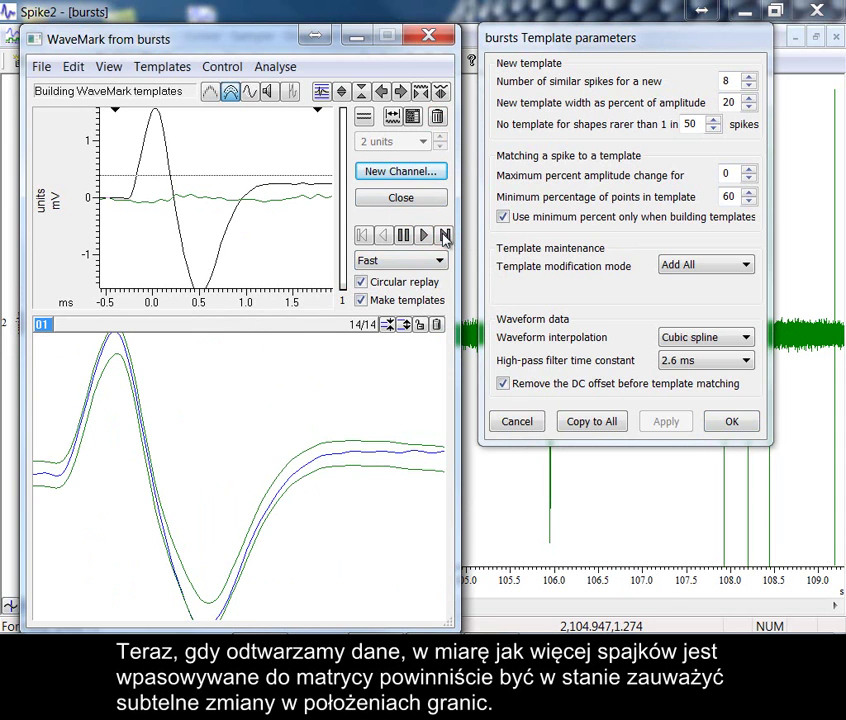
{"action": "left_click", "coordinate": [445, 235]}
{"action": "left_click", "coordinate": [445, 235]}
{"action": "left_click", "coordinate": [445, 235]}
{"action": "left_click", "coordinate": [445, 235]}
{"action": "left_click", "coordinate": [445, 235]}
{"action": "left_click", "coordinate": [445, 235]}
{"action": "left_click", "coordinate": [445, 235]}
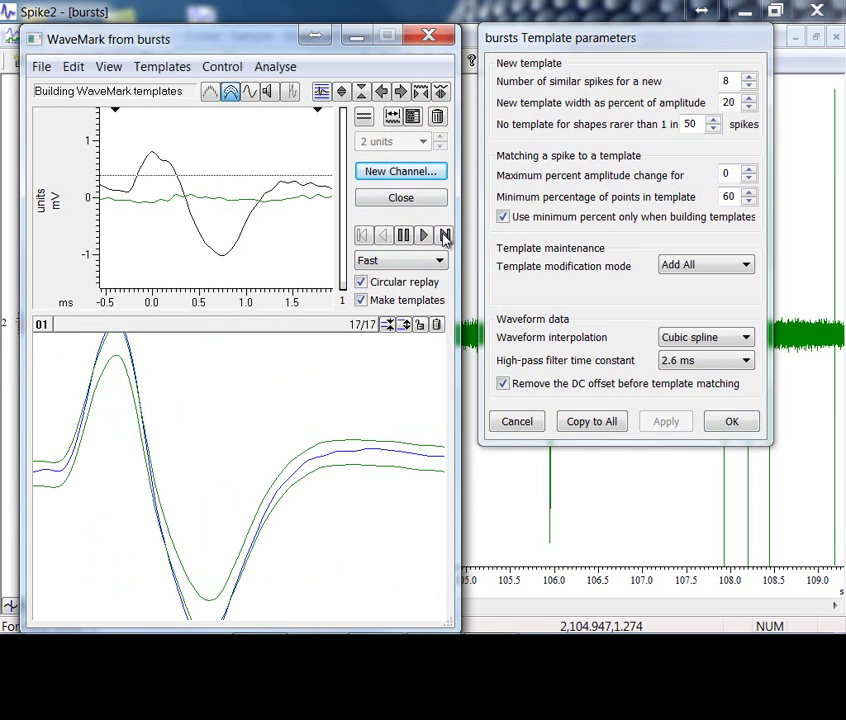
{"action": "left_click", "coordinate": [445, 235]}
{"action": "left_click", "coordinate": [445, 235]}
{"action": "left_click", "coordinate": [445, 235]}
{"action": "left_click", "coordinate": [445, 235]}
{"action": "left_click", "coordinate": [423, 236]}
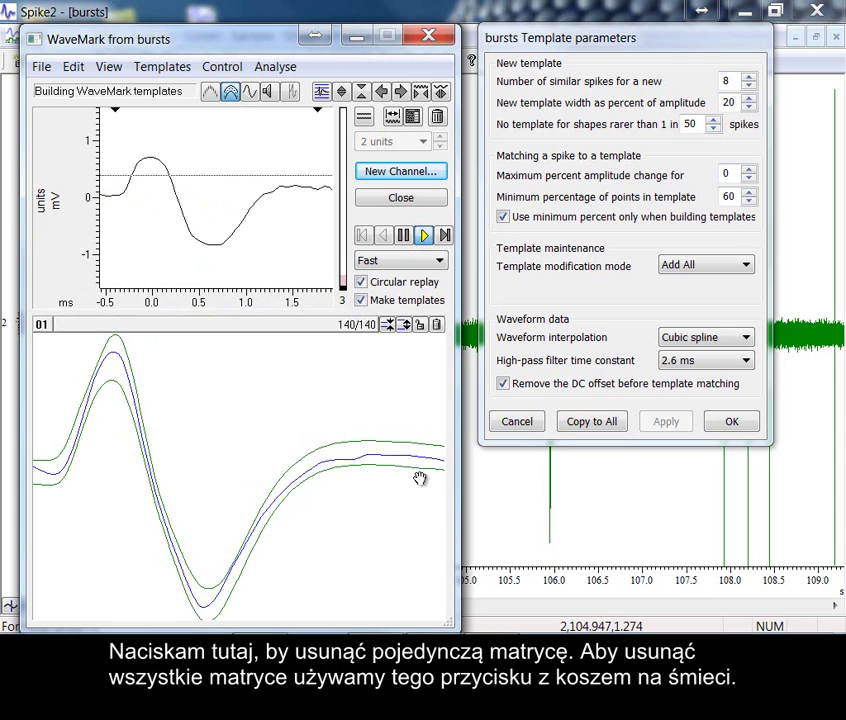
{"action": "left_click", "coordinate": [436, 324]}
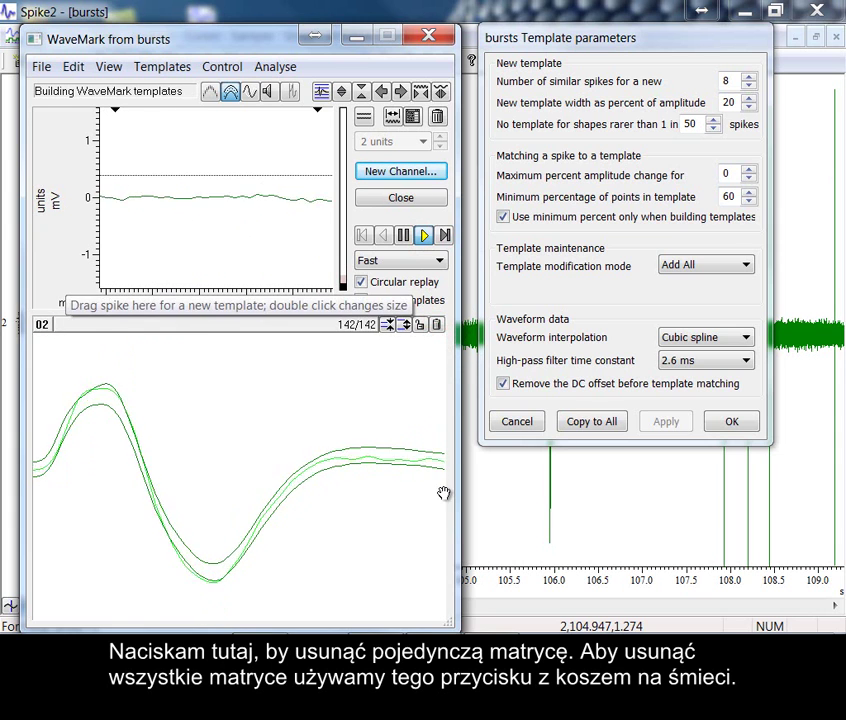
{"action": "left_click", "coordinate": [437, 117]}
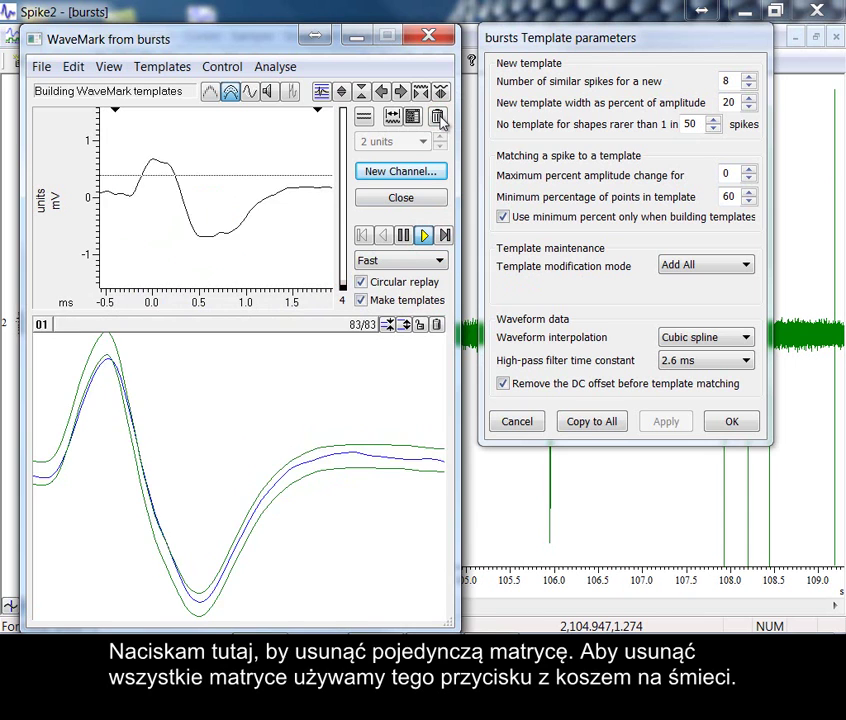
Step: Apply Track mode with 10 capture spikes and clear the templates
{"action": "left_click", "coordinate": [675, 265]}
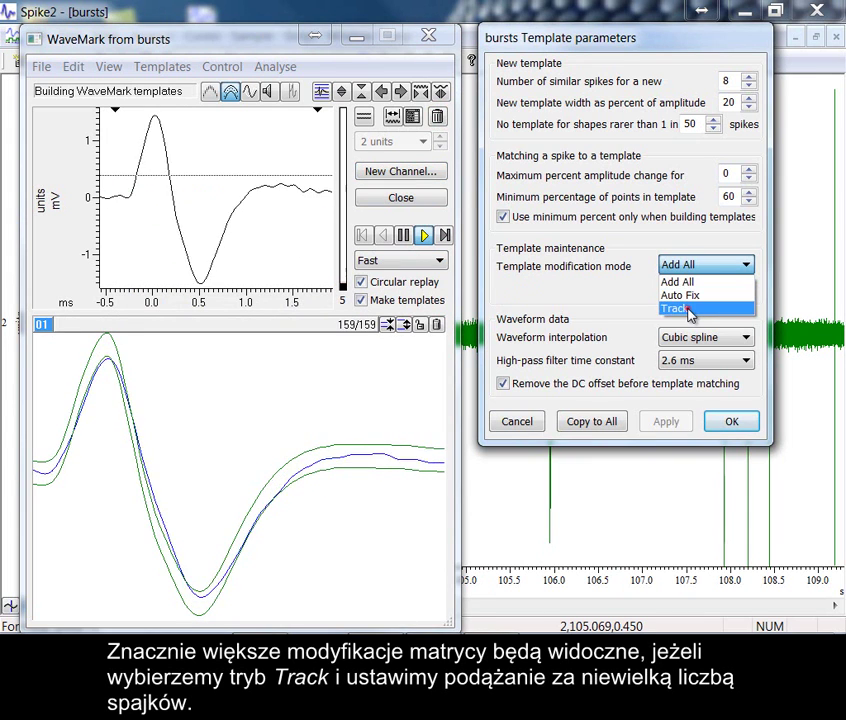
{"action": "left_click", "coordinate": [688, 308]}
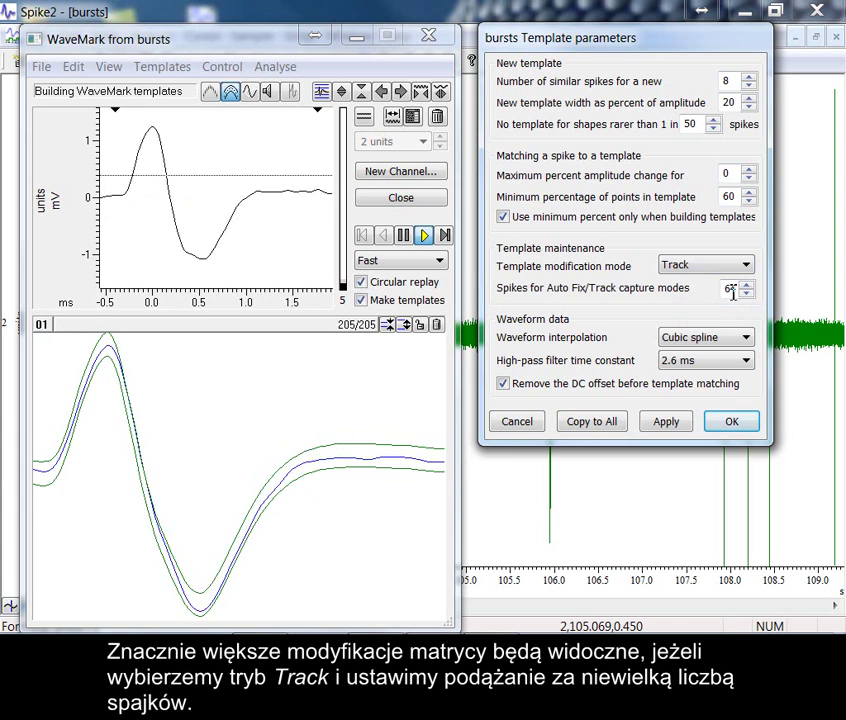
{"action": "double_click", "coordinate": [727, 288]}
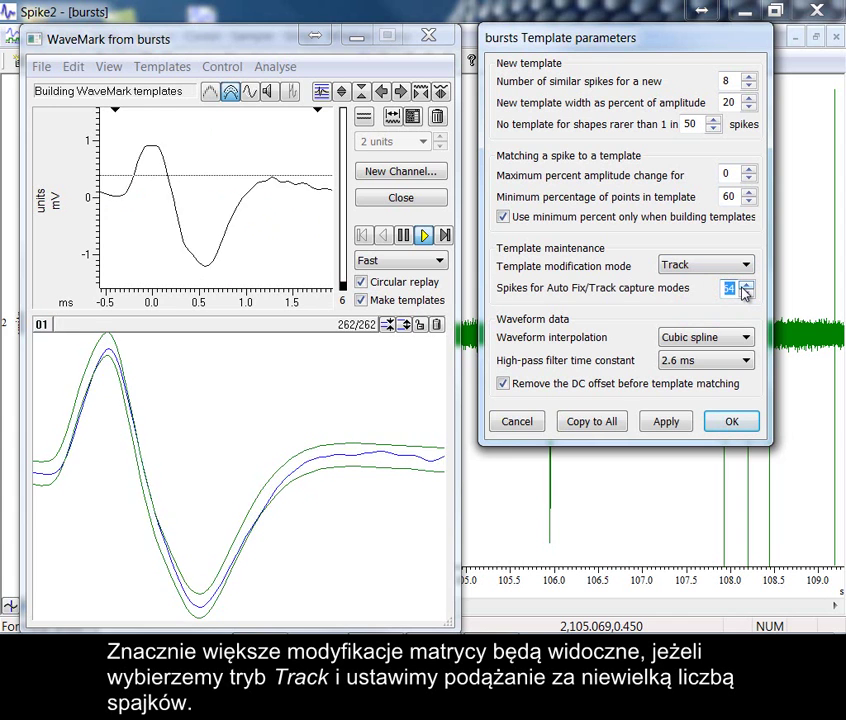
{"action": "left_click", "coordinate": [668, 421]}
{"action": "left_click", "coordinate": [440, 325]}
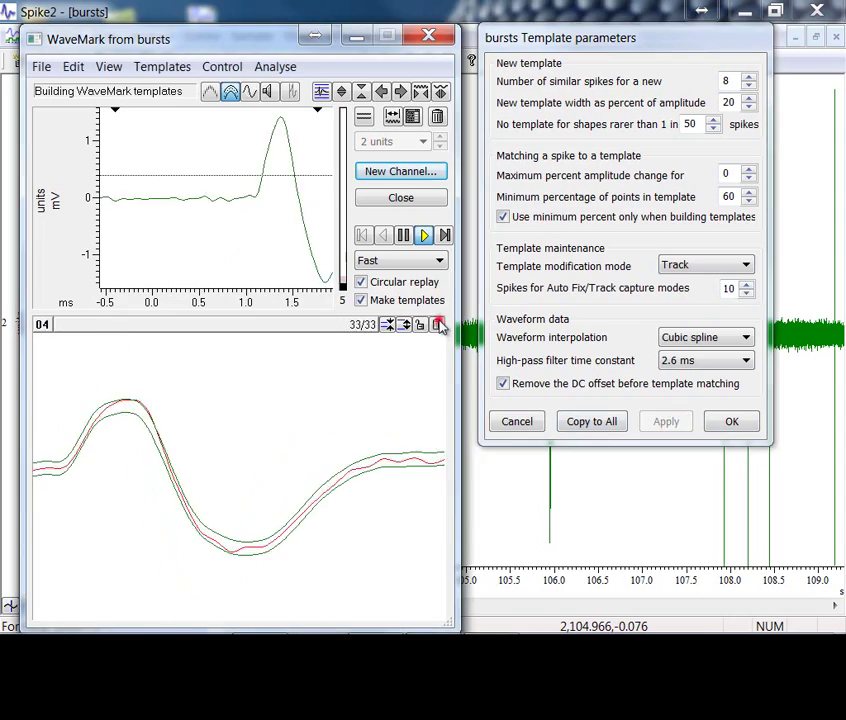
{"action": "left_click", "coordinate": [438, 116]}
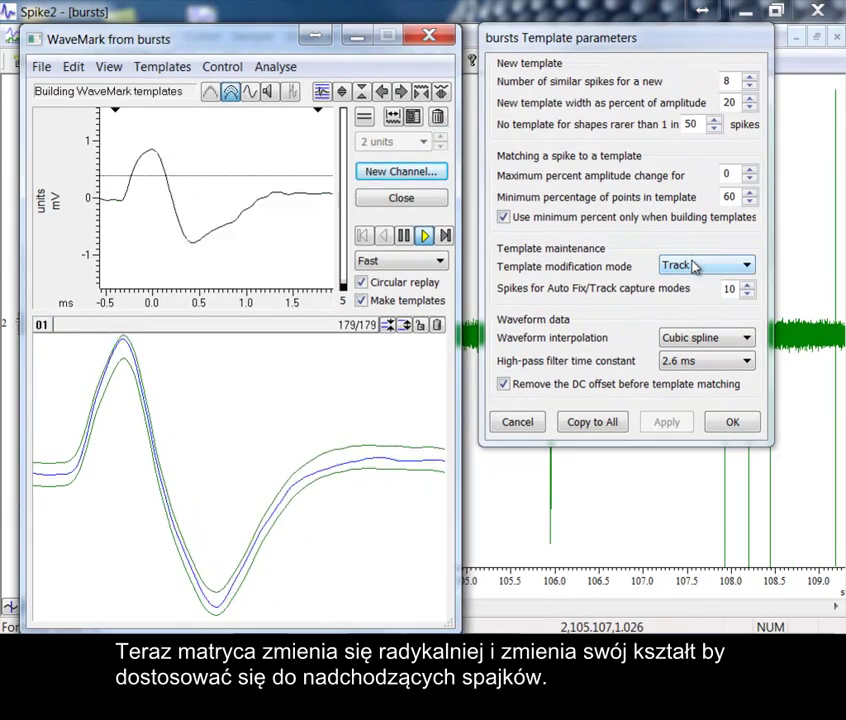
Step: Switch template modification back to Add All and clear the templates again
{"action": "left_click", "coordinate": [695, 267]}
{"action": "left_click", "coordinate": [718, 280]}
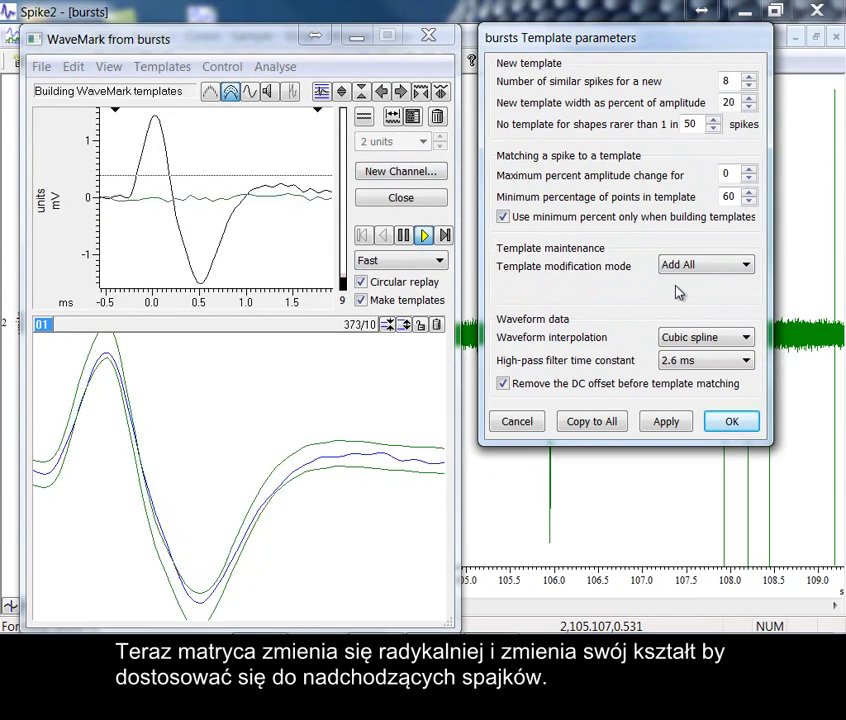
{"action": "left_click", "coordinate": [437, 116]}
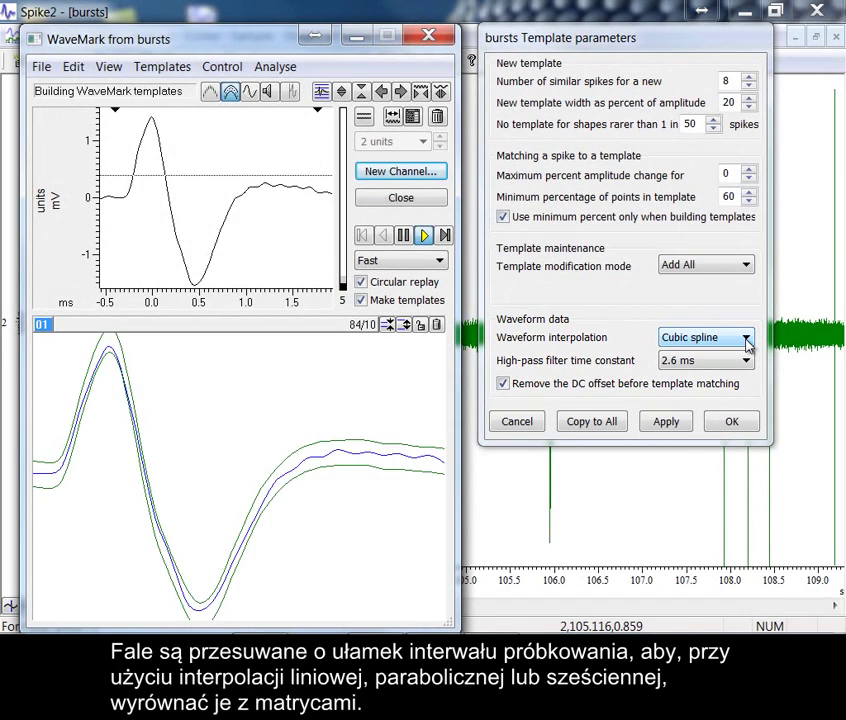
Step: Keep Cubic spline interpolation and DC offset removal enabled, then apply the parameters
{"action": "left_click", "coordinate": [746, 340]}
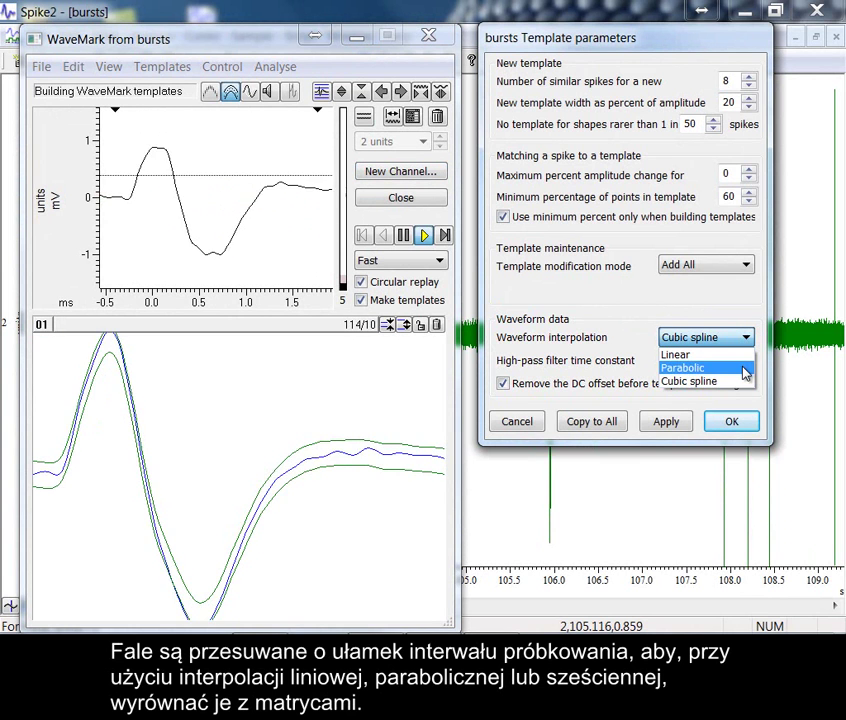
{"action": "left_click", "coordinate": [742, 381]}
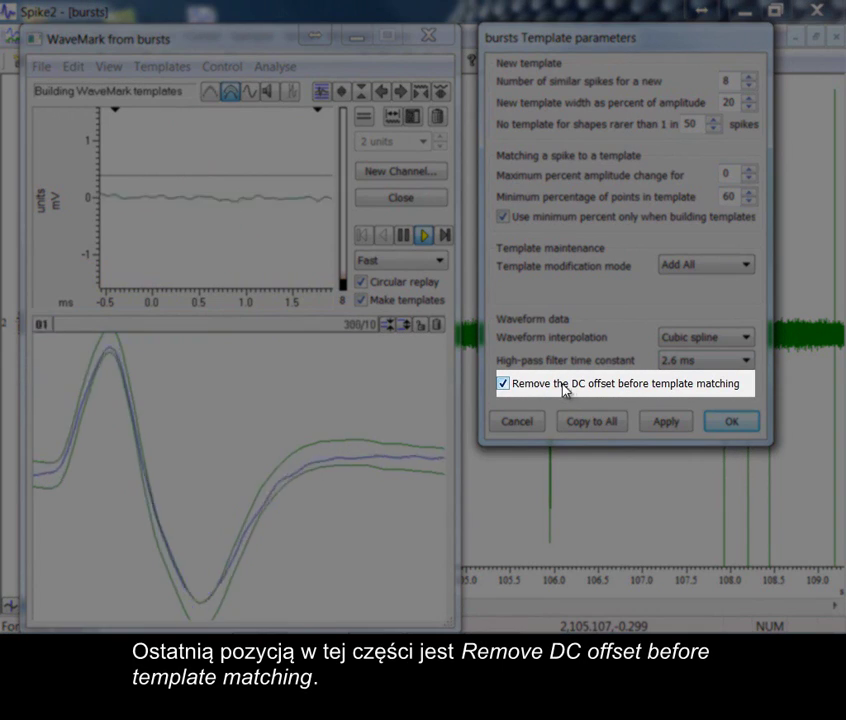
{"action": "left_click", "coordinate": [527, 389]}
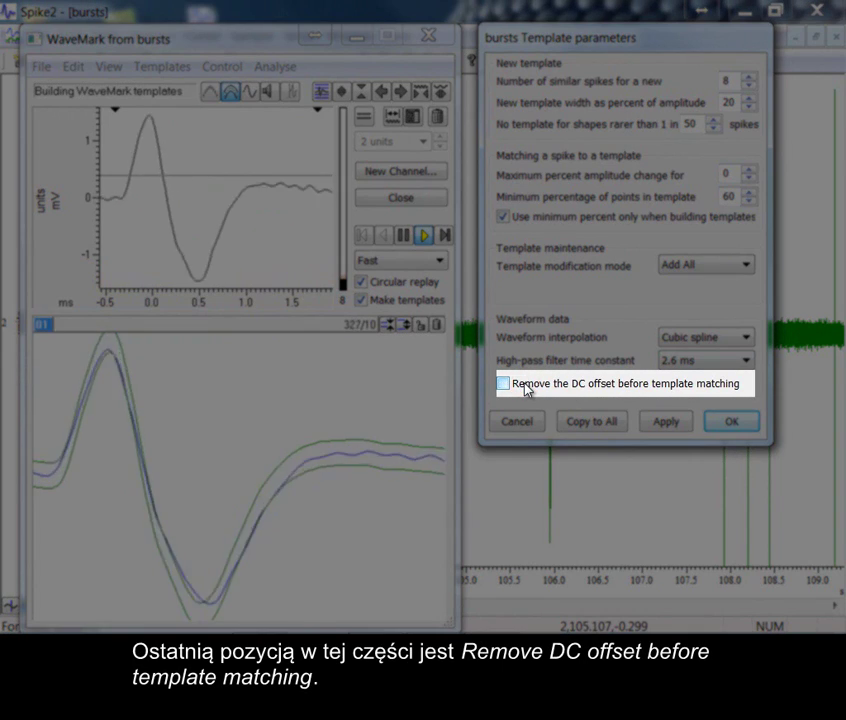
{"action": "left_click", "coordinate": [527, 389]}
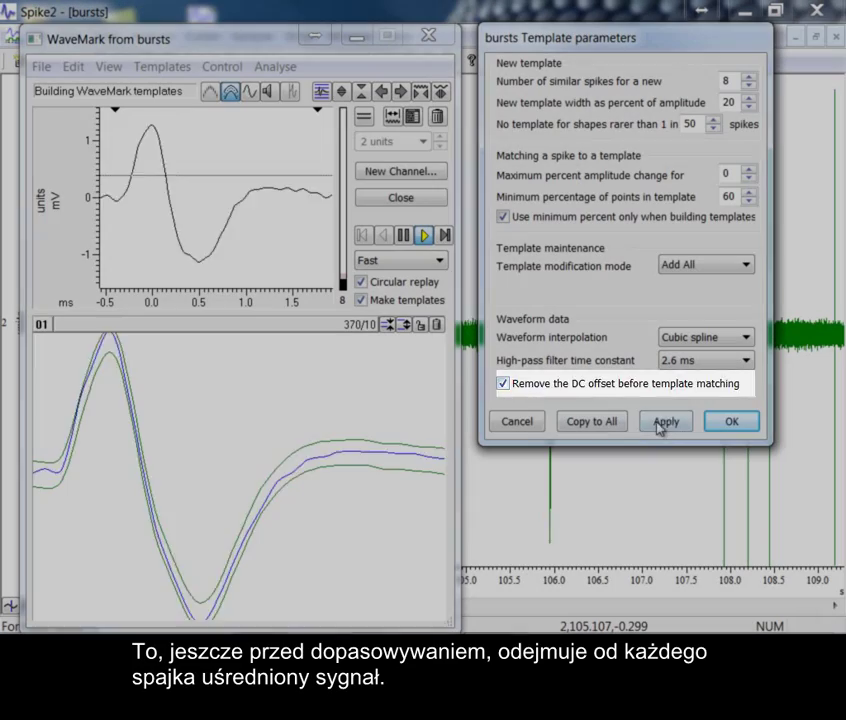
{"action": "left_click", "coordinate": [662, 422]}
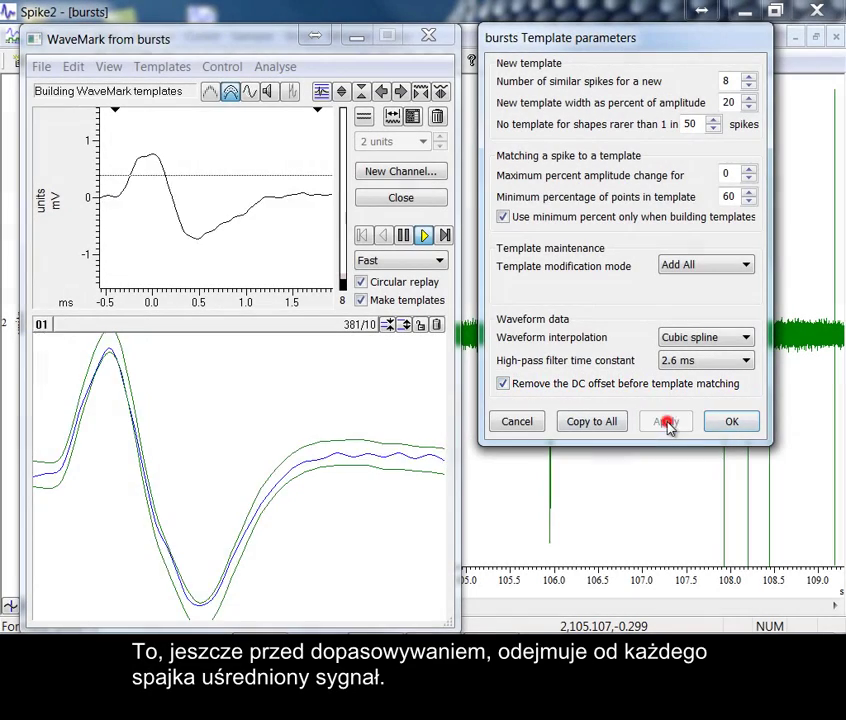
Step: Close the template parameters, stop the replay, and close the WaveMark window
{"action": "left_click", "coordinate": [733, 422]}
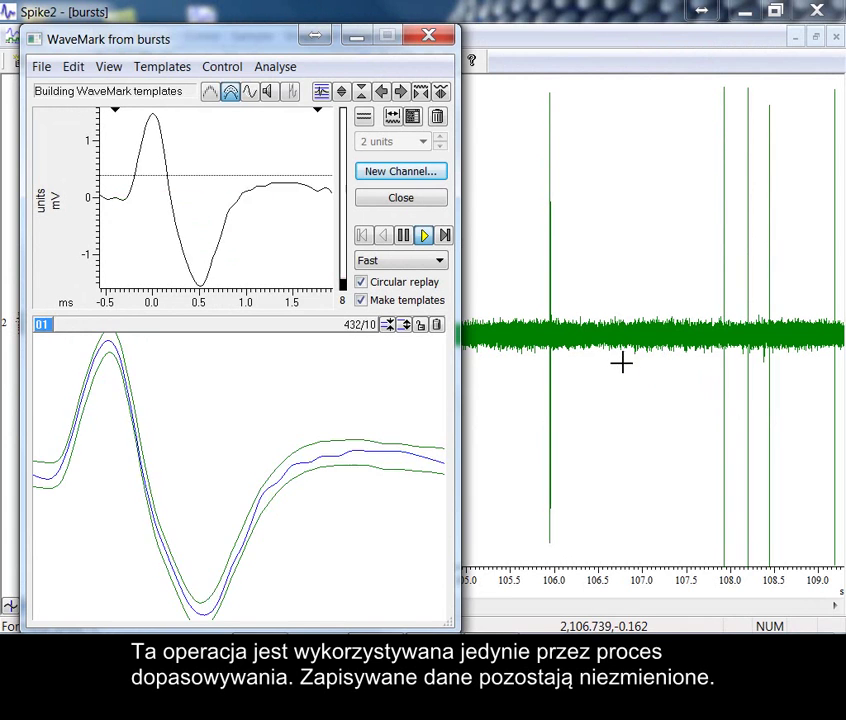
{"action": "left_click", "coordinate": [404, 236]}
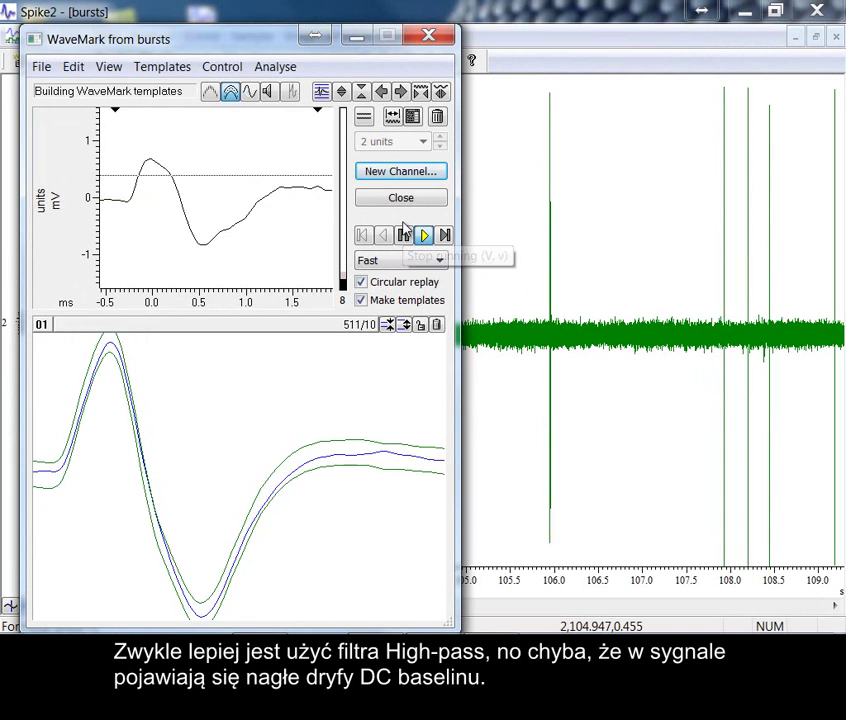
{"action": "left_click", "coordinate": [404, 236]}
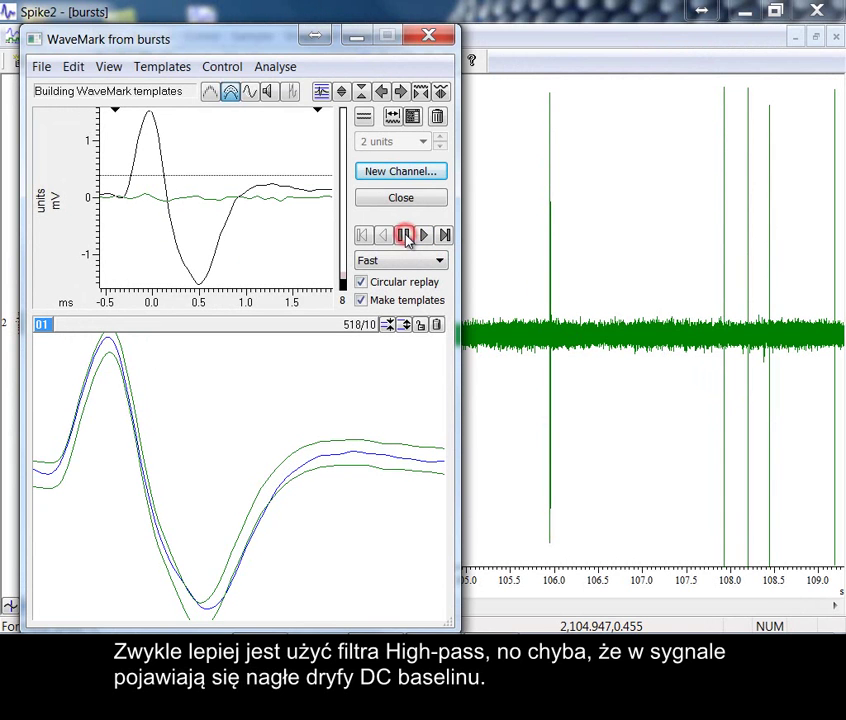
{"action": "left_click", "coordinate": [426, 39]}
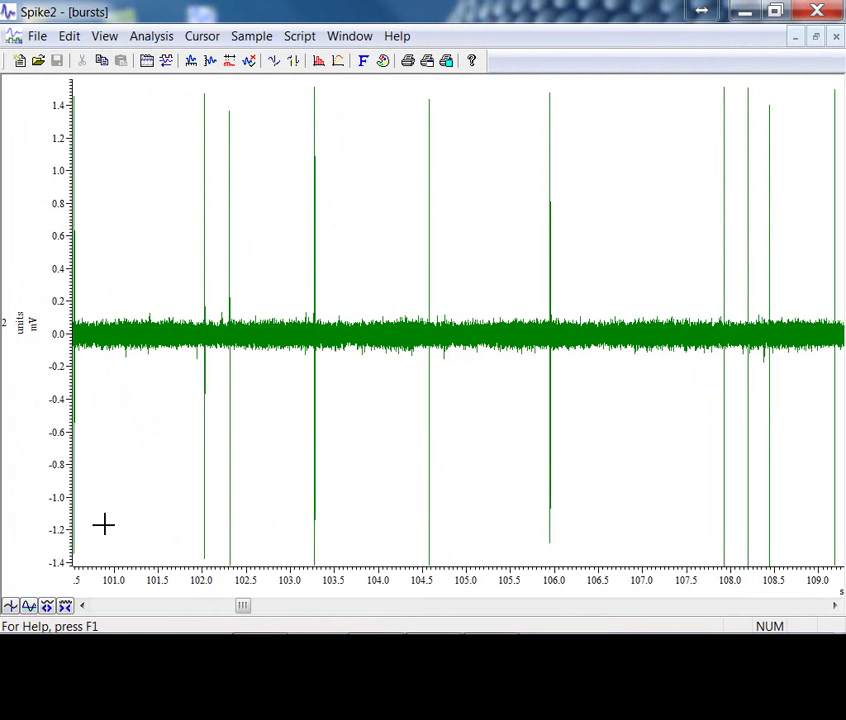
Step: Zoom the time axis in until one four-spike burst near 100.54 s fills the view
{"action": "left_click", "coordinate": [47, 606]}
{"action": "left_click", "coordinate": [47, 606]}
{"action": "left_click", "coordinate": [47, 606]}
{"action": "left_click", "coordinate": [47, 606]}
{"action": "left_click", "coordinate": [47, 606]}
{"action": "left_click", "coordinate": [47, 606]}
{"action": "left_click", "coordinate": [47, 606]}
{"action": "left_click", "coordinate": [47, 606]}
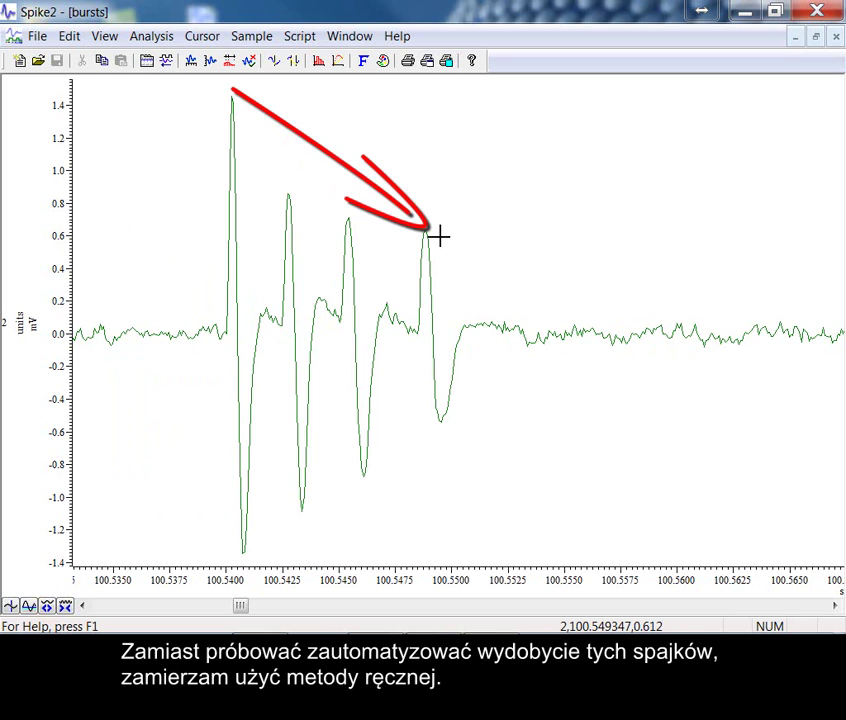
Step: Start a New WaveMark session, enlarge and move its dialog aside, and show cursor 0 on the trace
{"action": "left_click", "coordinate": [148, 38]}
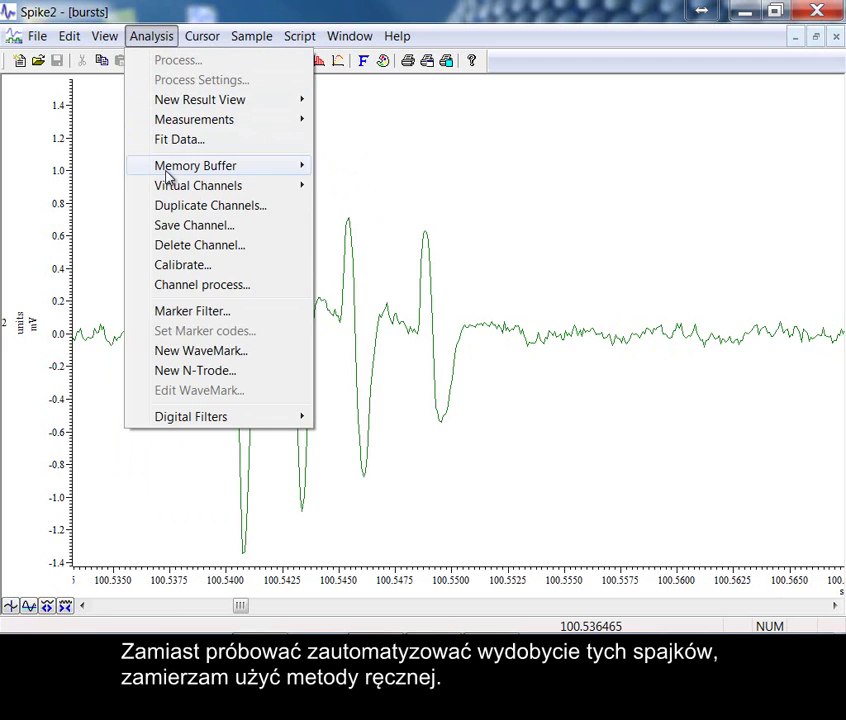
{"action": "left_click", "coordinate": [179, 351]}
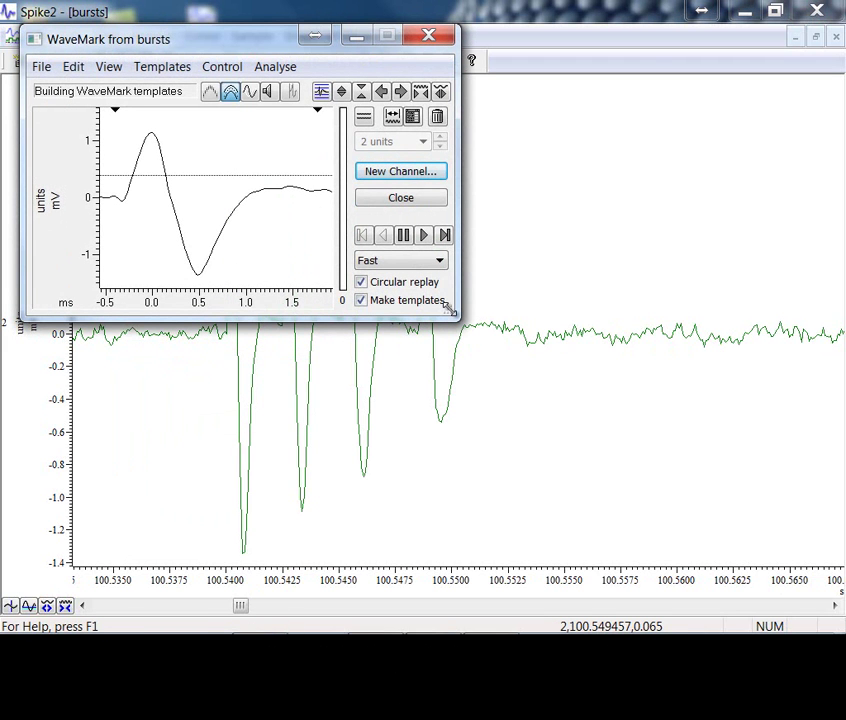
{"action": "left_click_drag", "start_coordinate": [450, 322], "coordinate": [459, 425]}
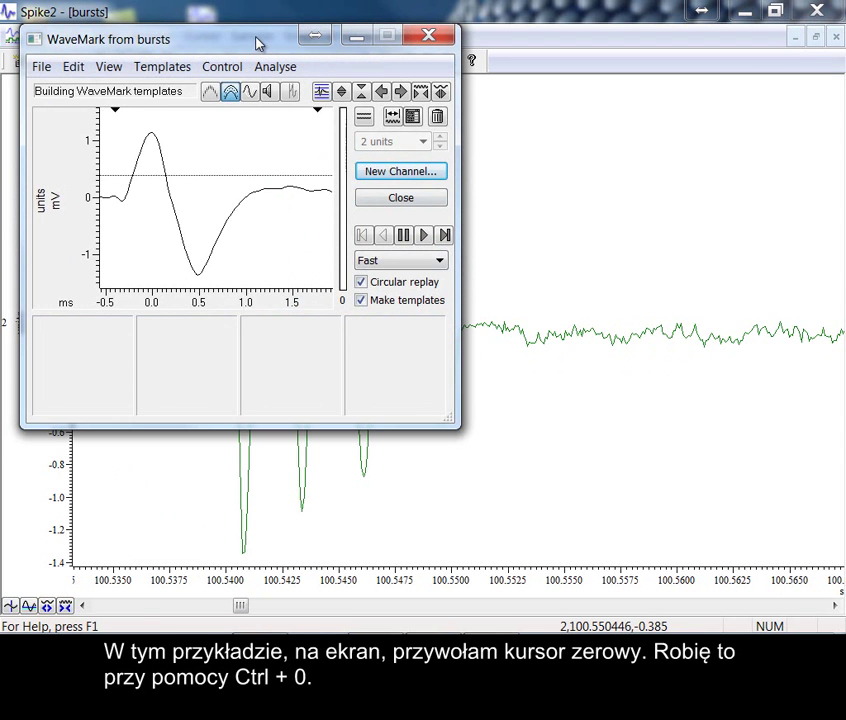
{"action": "left_click_drag", "start_coordinate": [256, 40], "coordinate": [617, 92]}
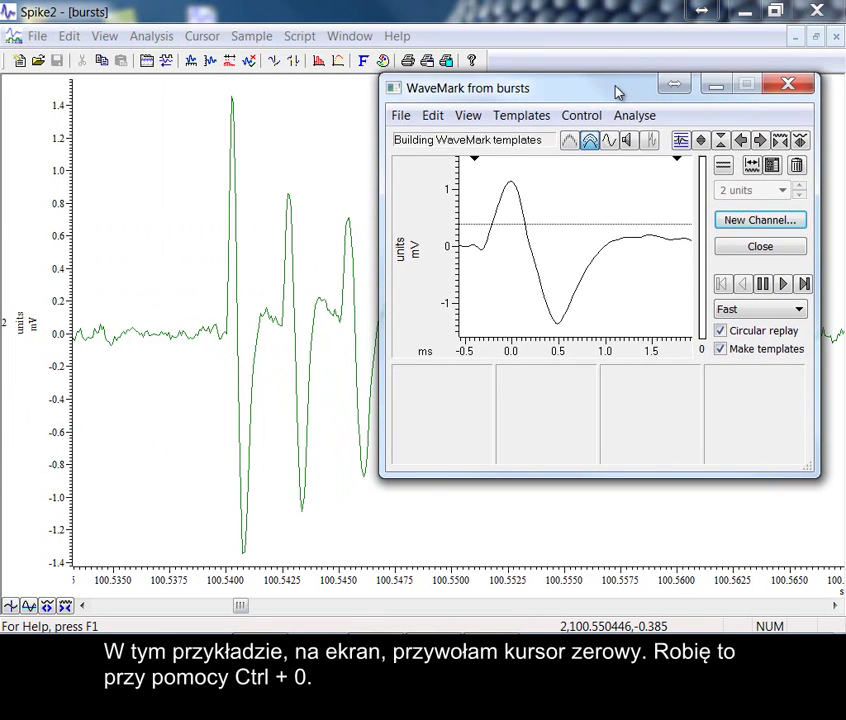
{"action": "left_click", "coordinate": [213, 110]}
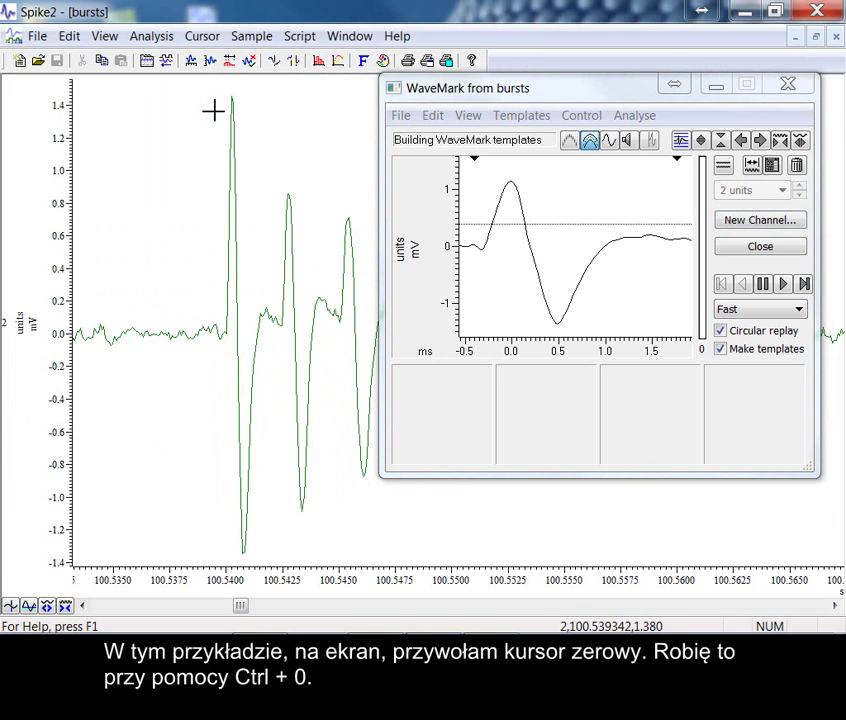
{"action": "key", "text": "ctrl+0"}
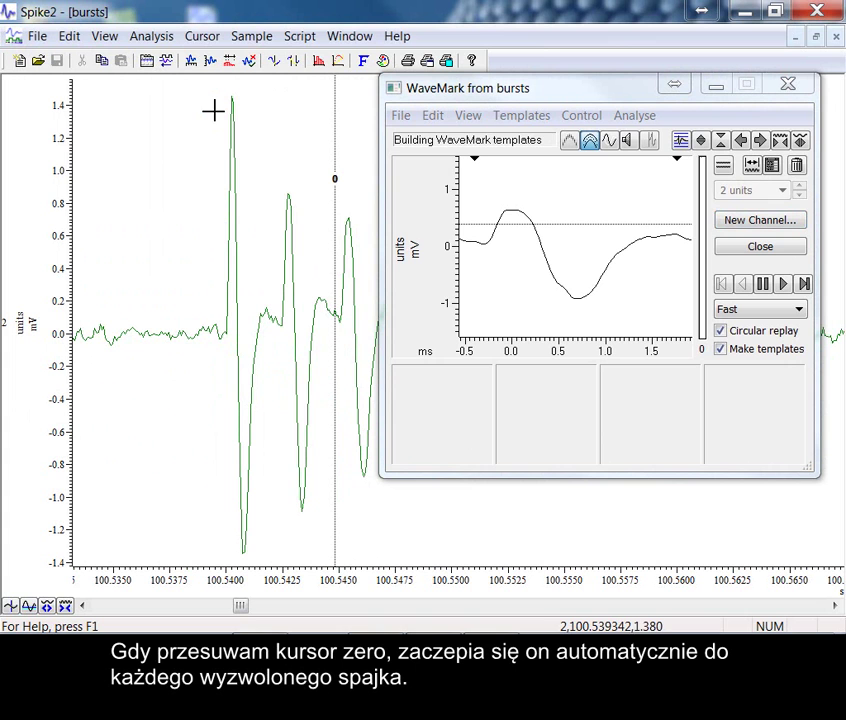
Step: Create templates 01, 02 and 03 from the first, second and third spikes of the burst
{"action": "left_click_drag", "start_coordinate": [335, 226], "coordinate": [222, 257]}
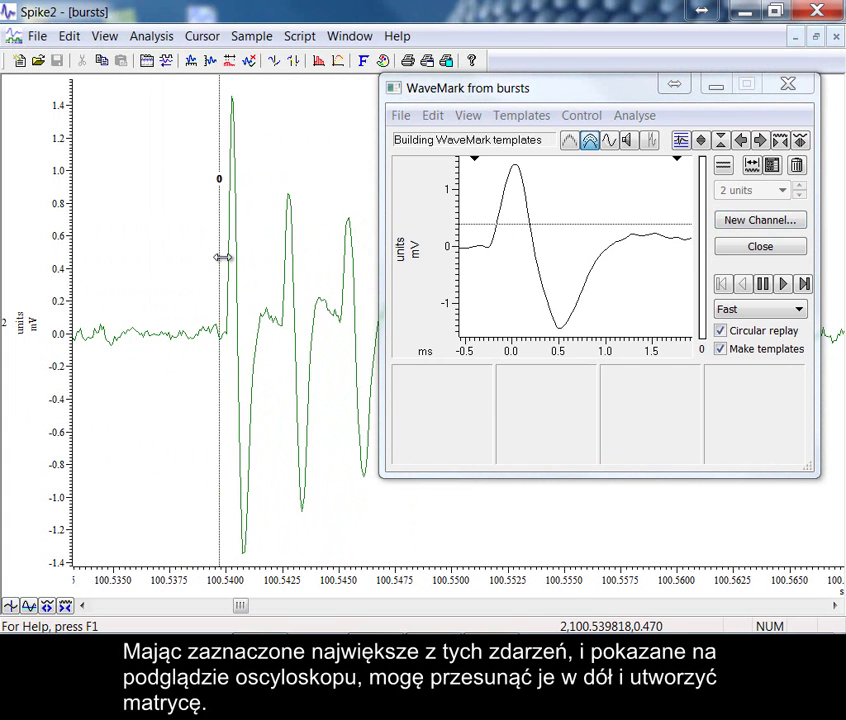
{"action": "left_click_drag", "start_coordinate": [558, 198], "coordinate": [440, 402]}
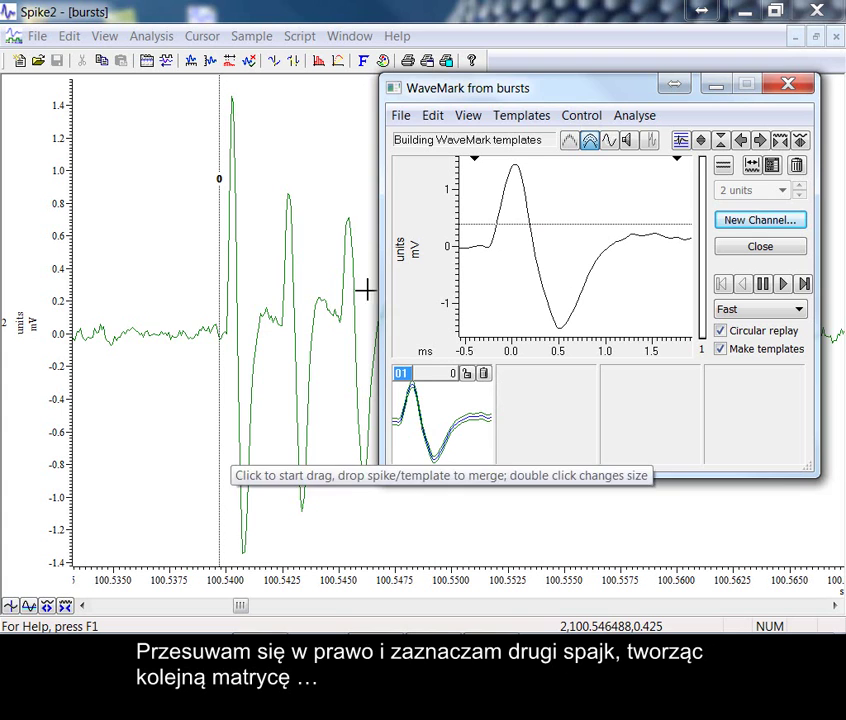
{"action": "left_click_drag", "start_coordinate": [220, 271], "coordinate": [268, 283]}
{"action": "left_click_drag", "start_coordinate": [568, 248], "coordinate": [546, 422]}
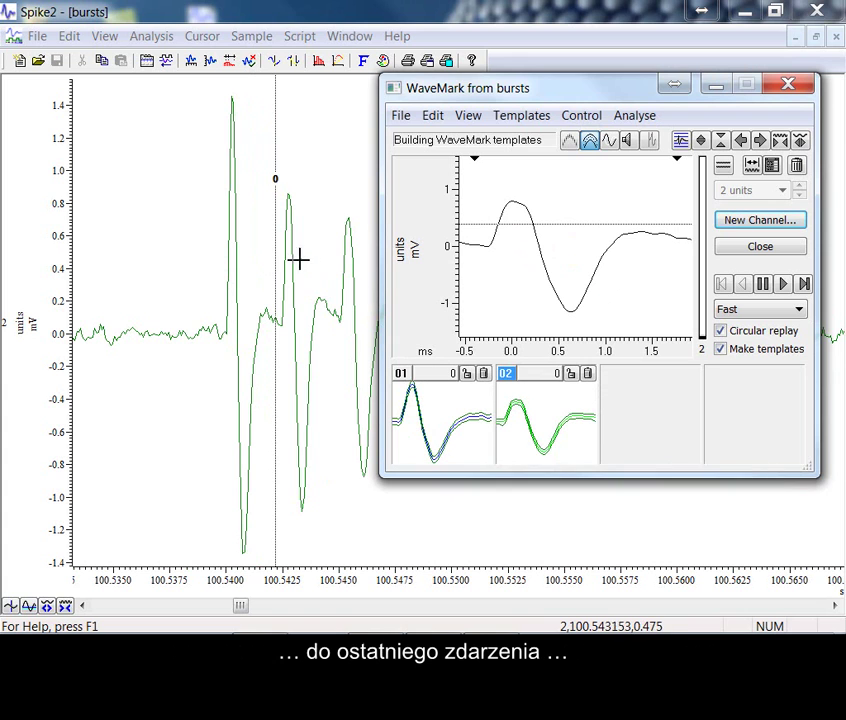
{"action": "left_click_drag", "start_coordinate": [276, 276], "coordinate": [370, 290]}
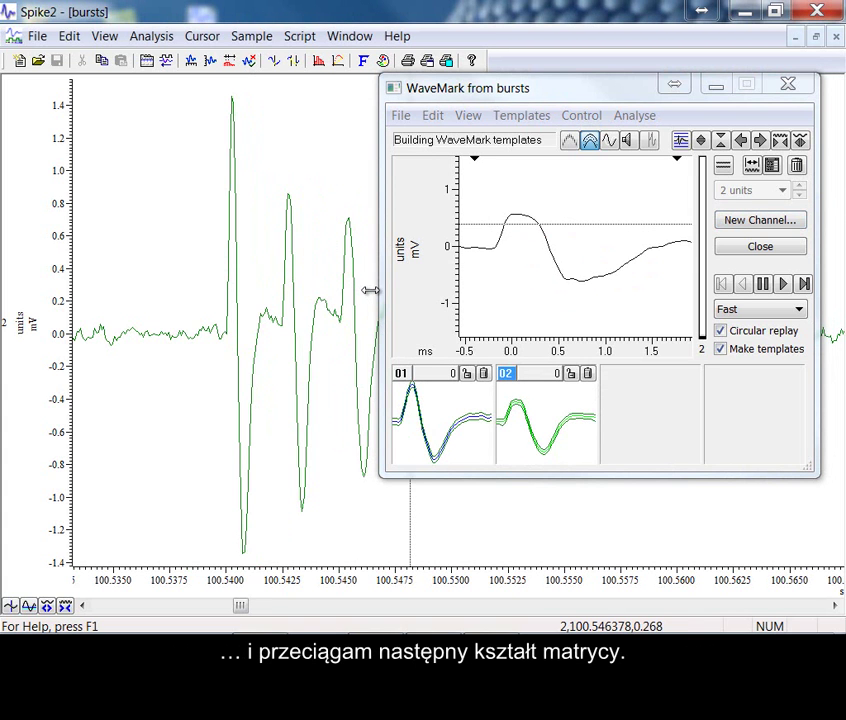
{"action": "left_click_drag", "start_coordinate": [546, 275], "coordinate": [655, 448]}
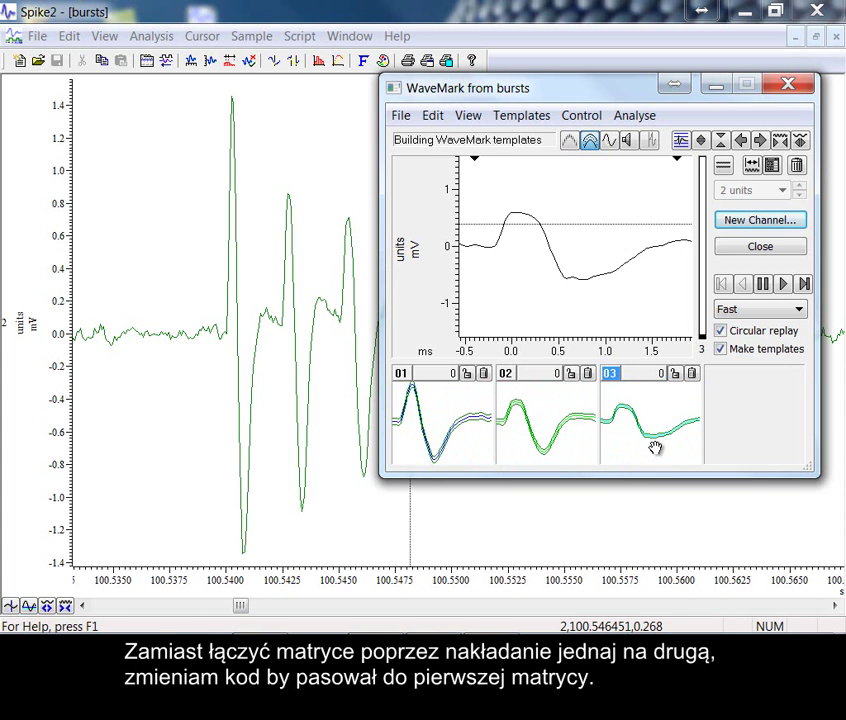
Step: Change the marker code of templates 02 and 03 to 01
{"action": "double_click", "coordinate": [506, 374]}
{"action": "left_click", "coordinate": [682, 258]}
{"action": "left_click", "coordinate": [730, 312]}
{"action": "double_click", "coordinate": [610, 374]}
{"action": "left_click", "coordinate": [684, 258]}
{"action": "left_click", "coordinate": [684, 258]}
{"action": "left_click", "coordinate": [731, 309]}
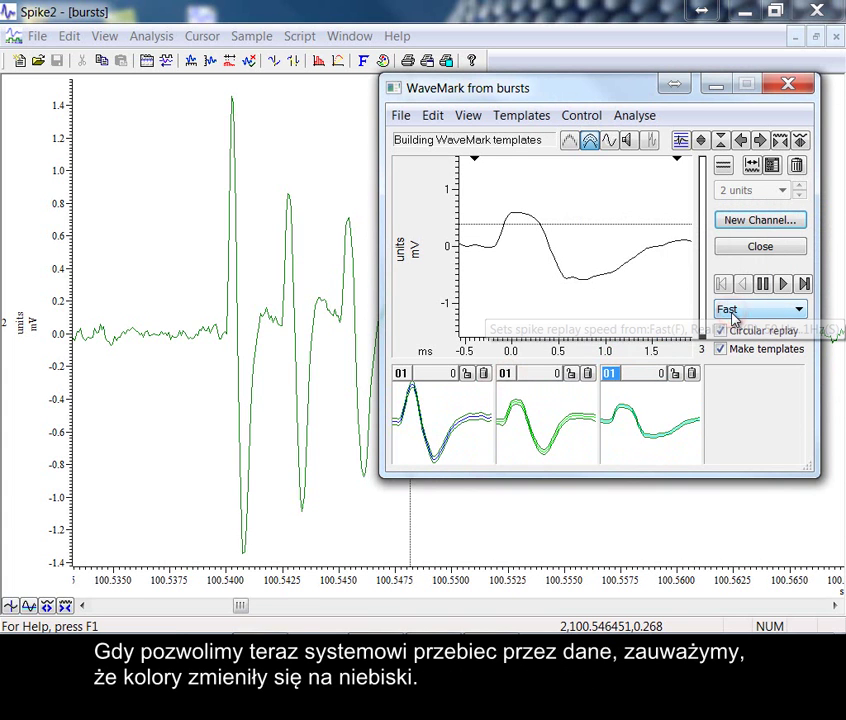
Step: Replay the recording to collect spikes, merge a template into the third one, then pause
{"action": "left_click", "coordinate": [784, 285]}
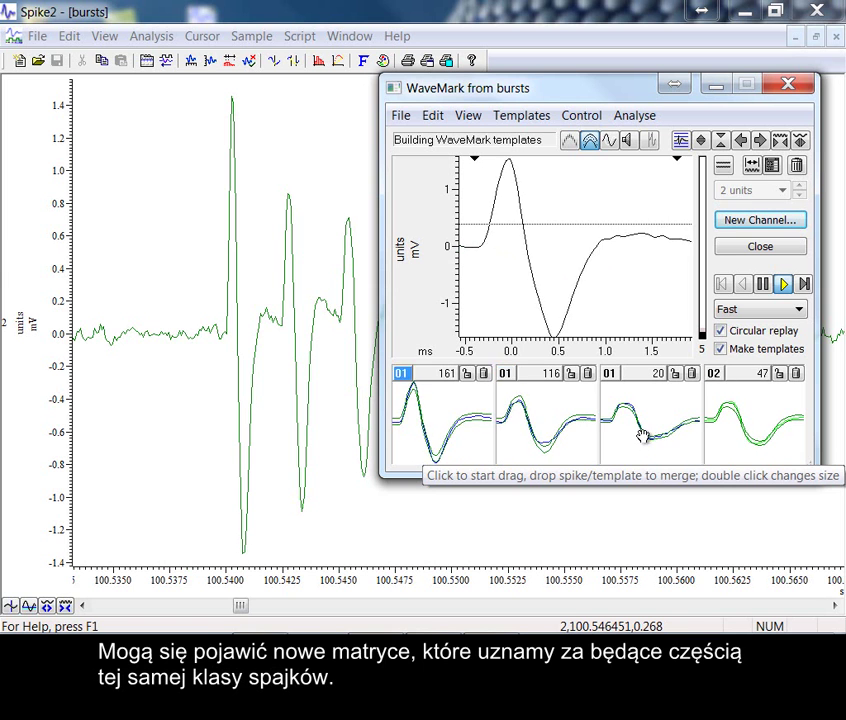
{"action": "left_click_drag", "start_coordinate": [766, 415], "coordinate": [661, 415]}
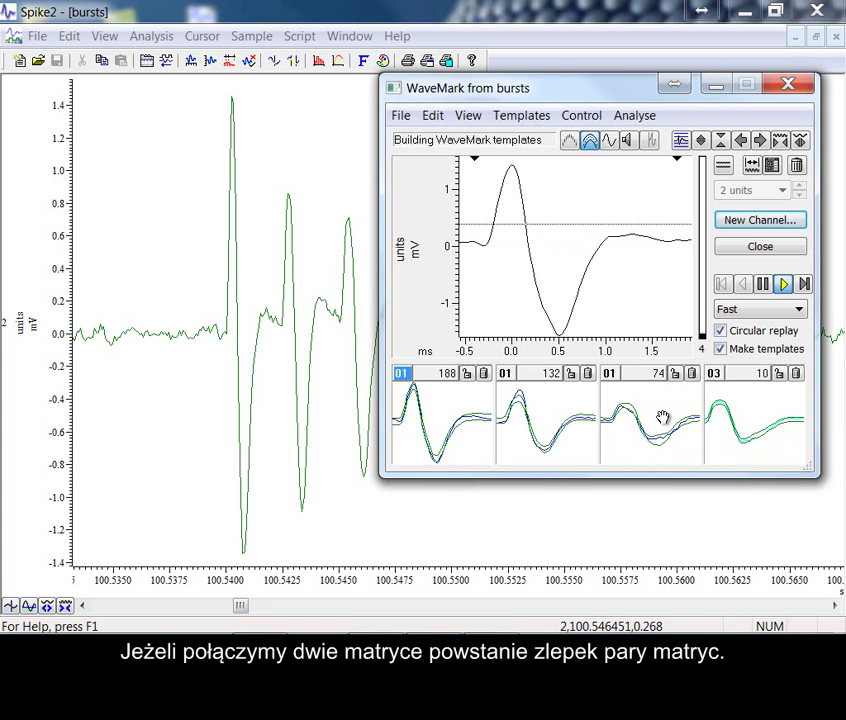
{"action": "left_click", "coordinate": [763, 284]}
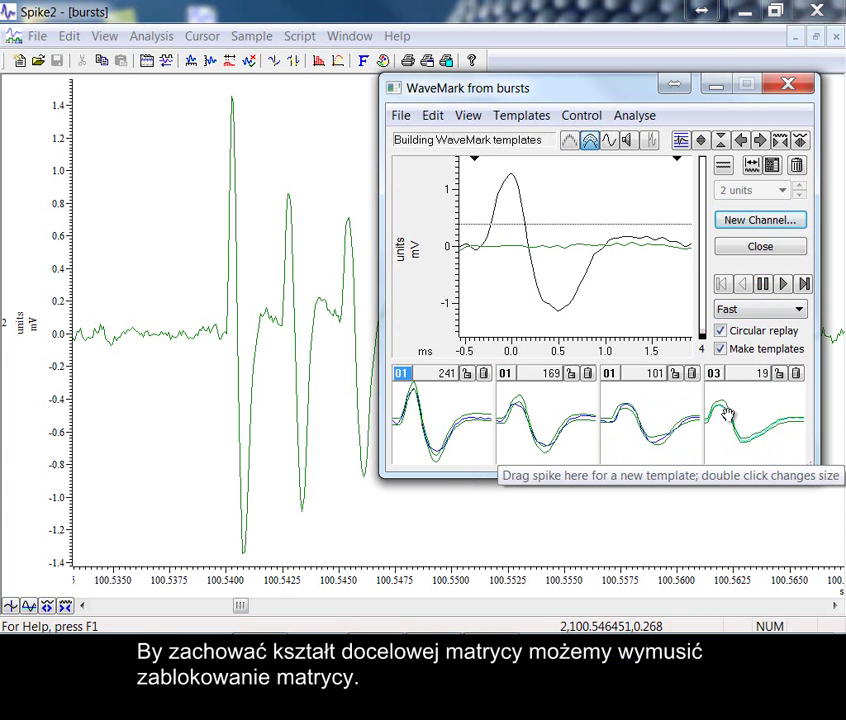
Step: Lock the third template, merge the 19-spike template 03 into it, and stop the replay
{"action": "left_click", "coordinate": [676, 374]}
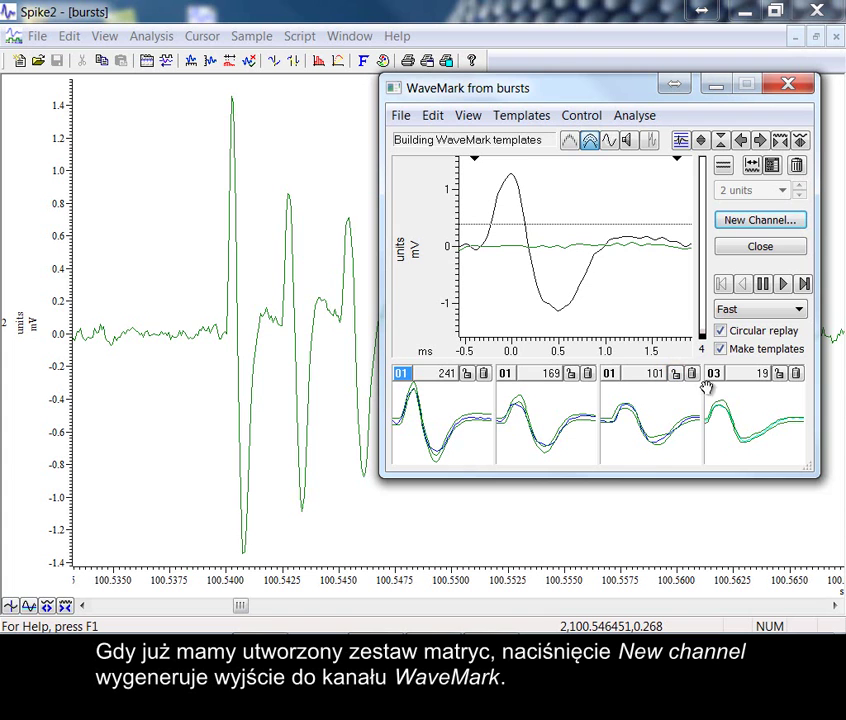
{"action": "left_click_drag", "start_coordinate": [781, 416], "coordinate": [683, 419]}
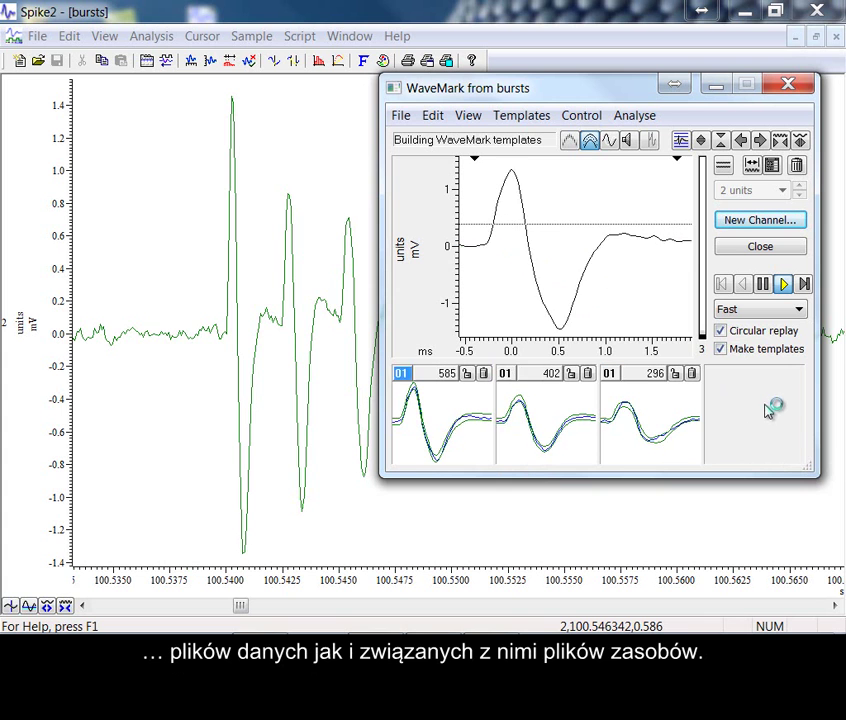
{"action": "left_click", "coordinate": [765, 286]}
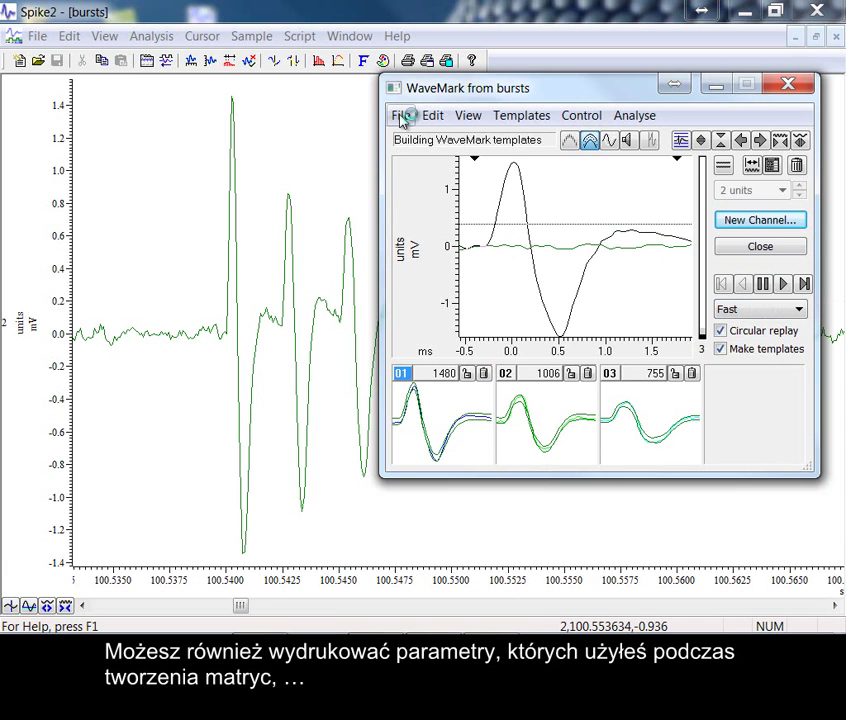
Step: Print the templates via Microsoft XPS Document Writer to Spikes.xps on the Desktop
{"action": "left_click", "coordinate": [400, 115]}
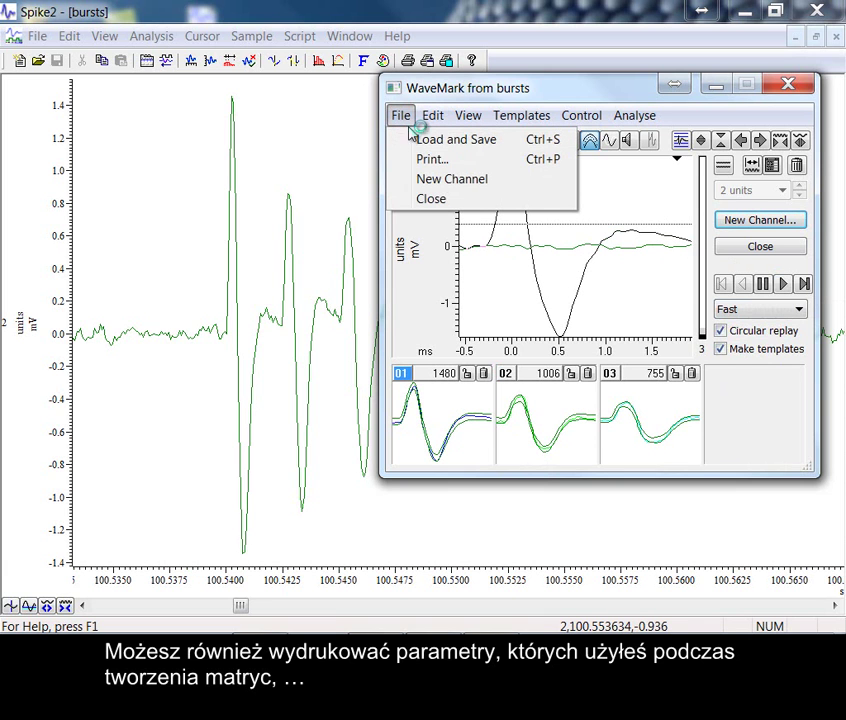
{"action": "left_click", "coordinate": [424, 161]}
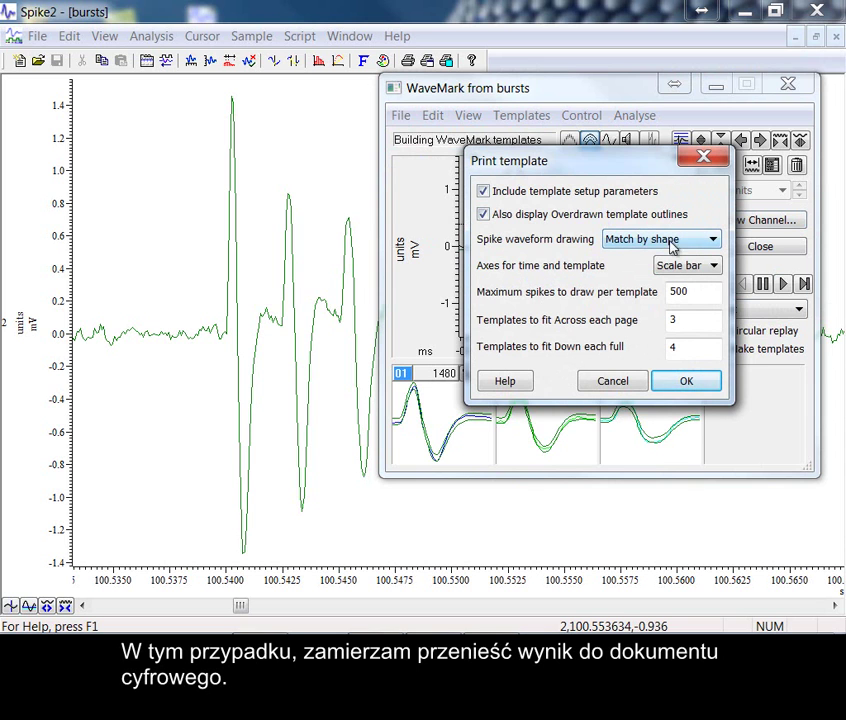
{"action": "left_click", "coordinate": [683, 386]}
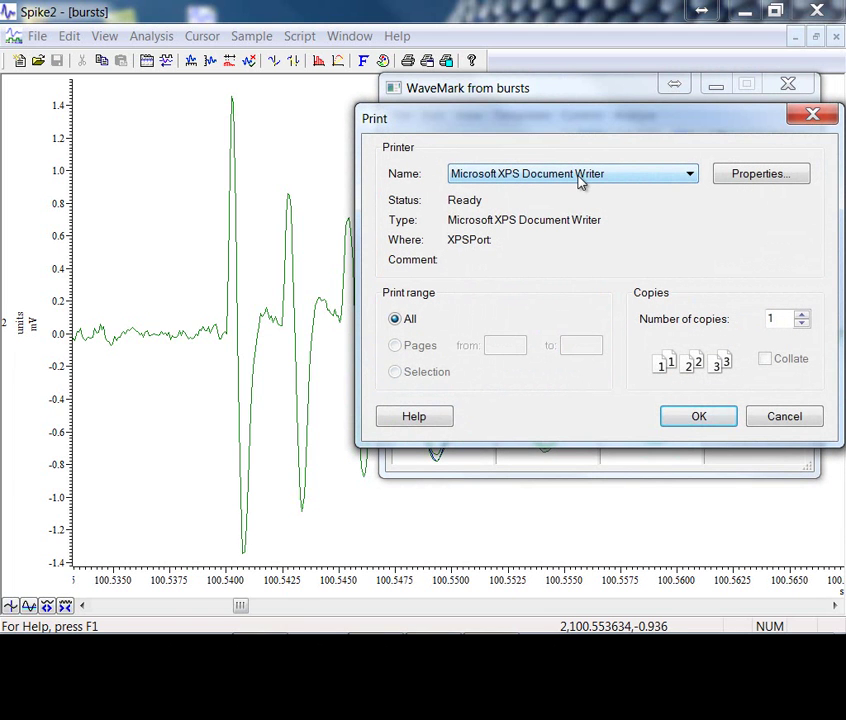
{"action": "left_click", "coordinate": [698, 416]}
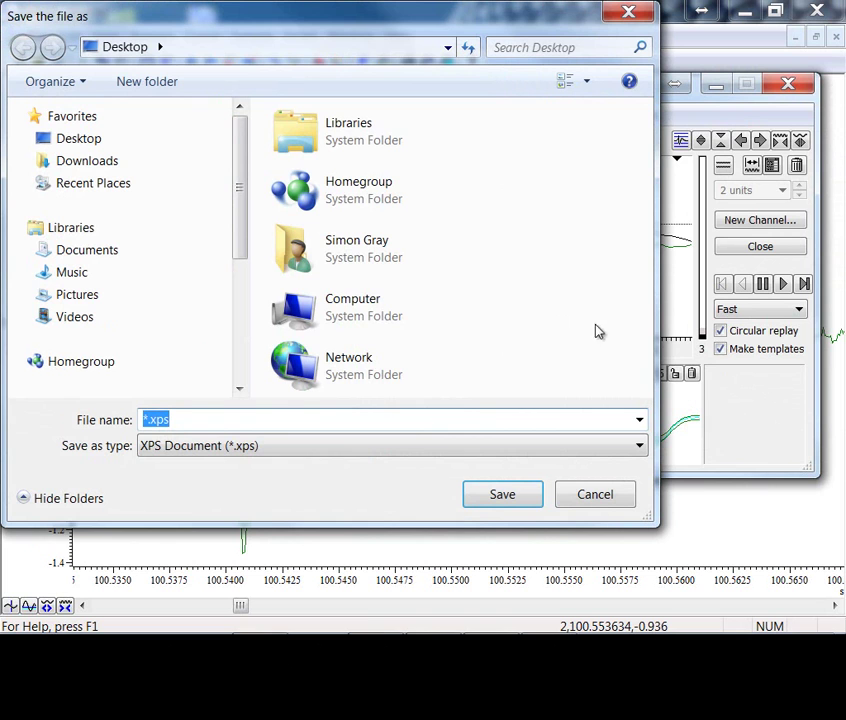
{"action": "left_click", "coordinate": [144, 420]}
{"action": "key", "text": "Delete"}
{"action": "type", "text": "Spikes"}
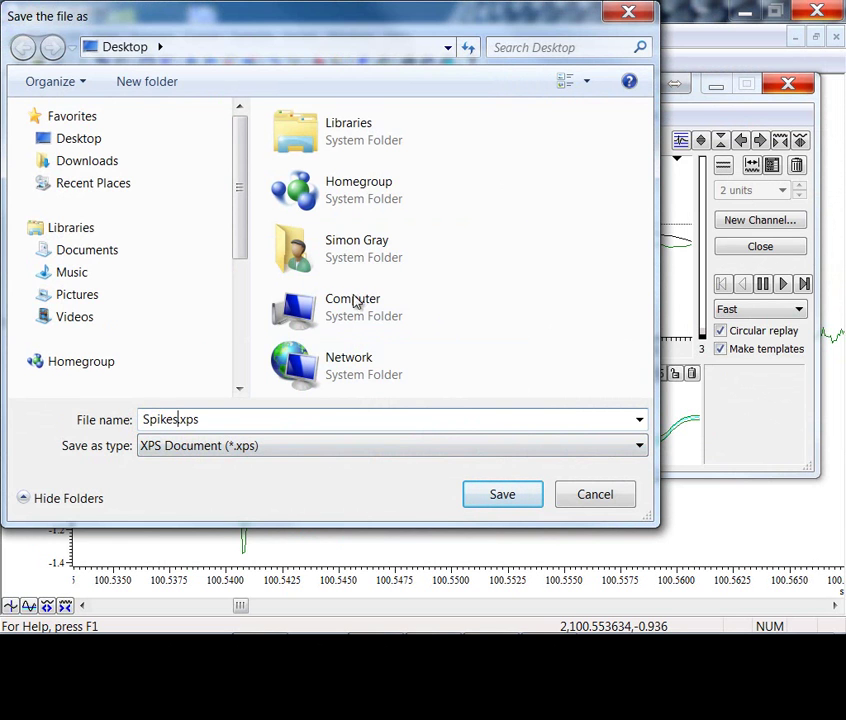
{"action": "left_click", "coordinate": [121, 141]}
{"action": "left_click", "coordinate": [510, 494]}
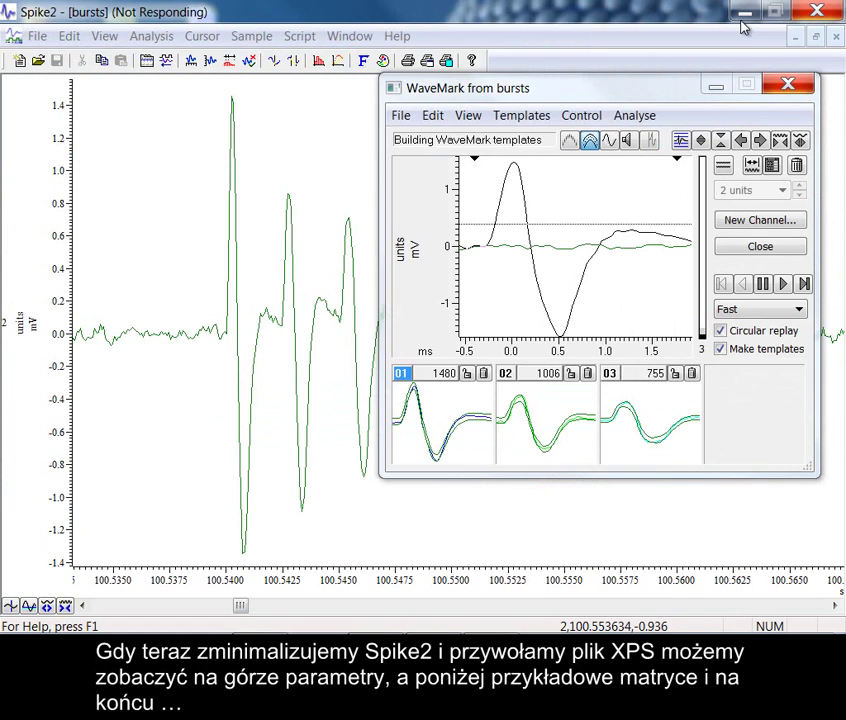
Step: Minimize Spike2 and open Spikes.xps from the desktop in XPS Viewer to review the templates
{"action": "left_click", "coordinate": [744, 11]}
{"action": "double_click", "coordinate": [201, 328]}
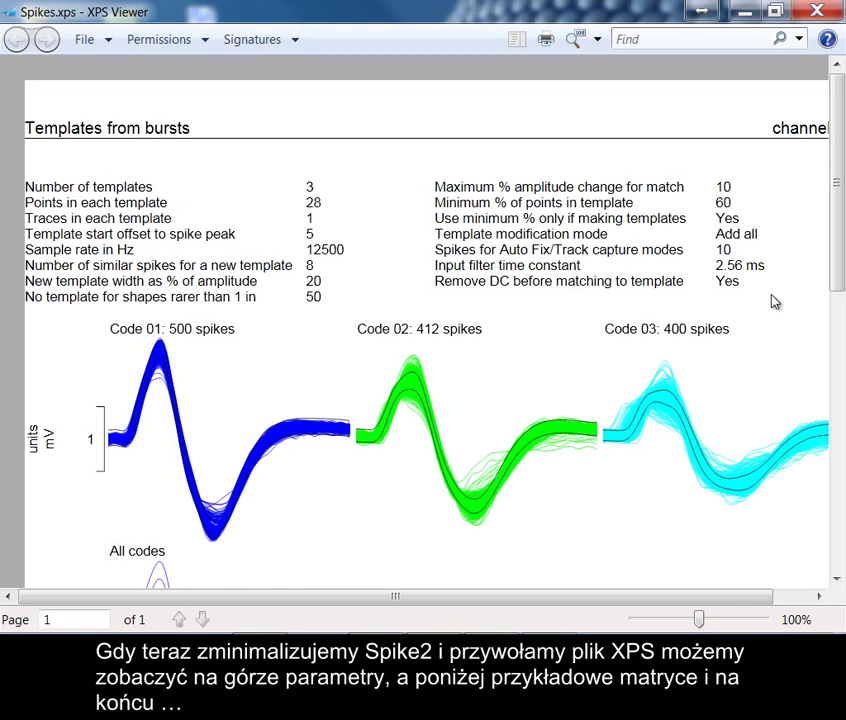
{"action": "mouse_move", "coordinate": [832, 236]}
{"action": "left_mouse_down"}
{"action": "mouse_move", "coordinate": [838, 354]}
{"action": "mouse_move", "coordinate": [835, 232]}
{"action": "left_mouse_up"}
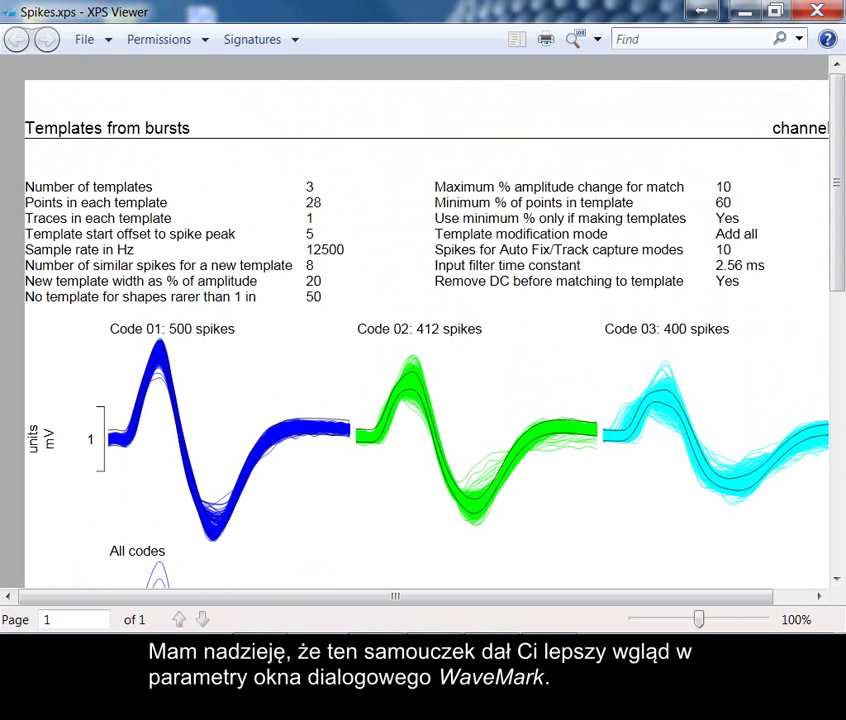